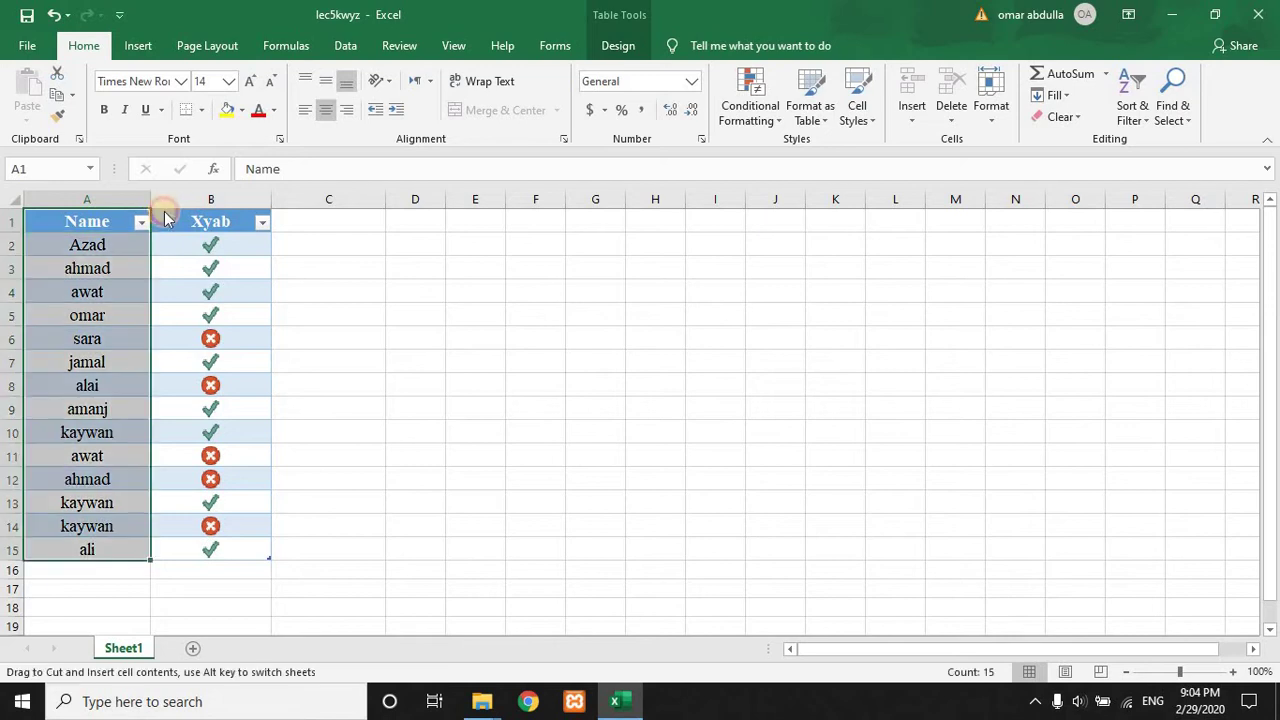
Open the data form for the header cells A1:B1 and replace the name in the first record.
click(108, 218)
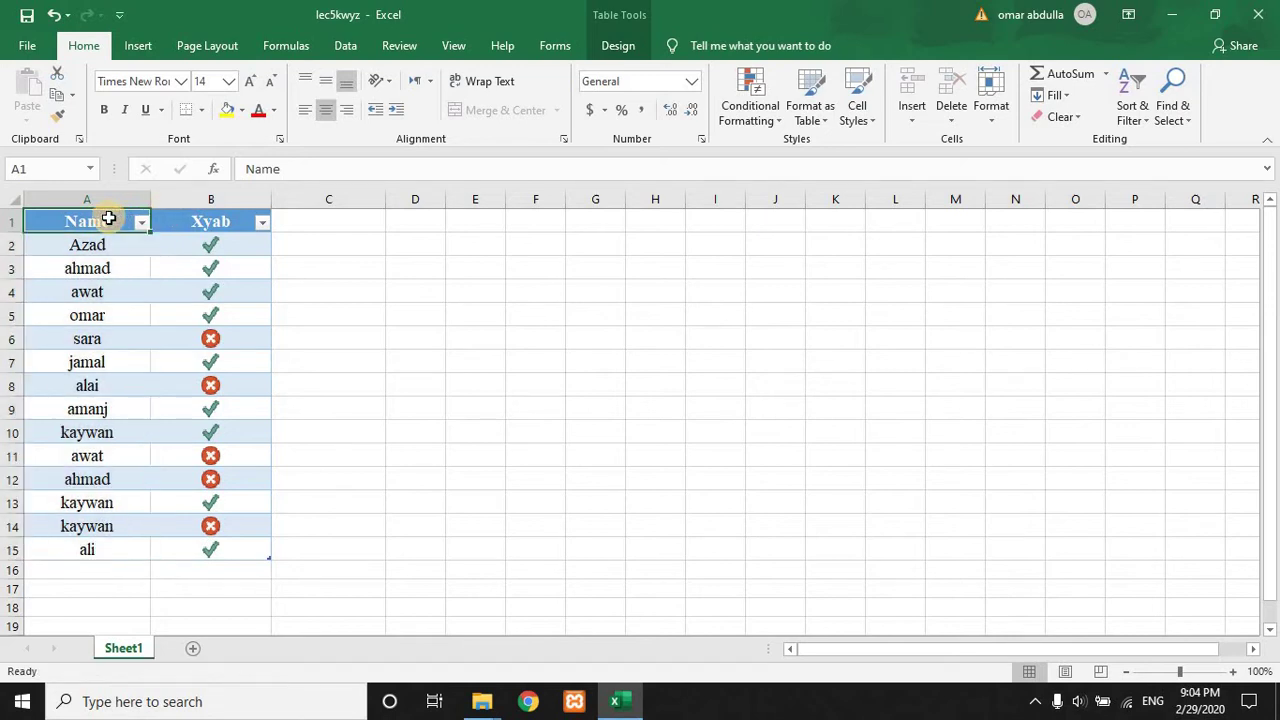
click(185, 215)
click(163, 217)
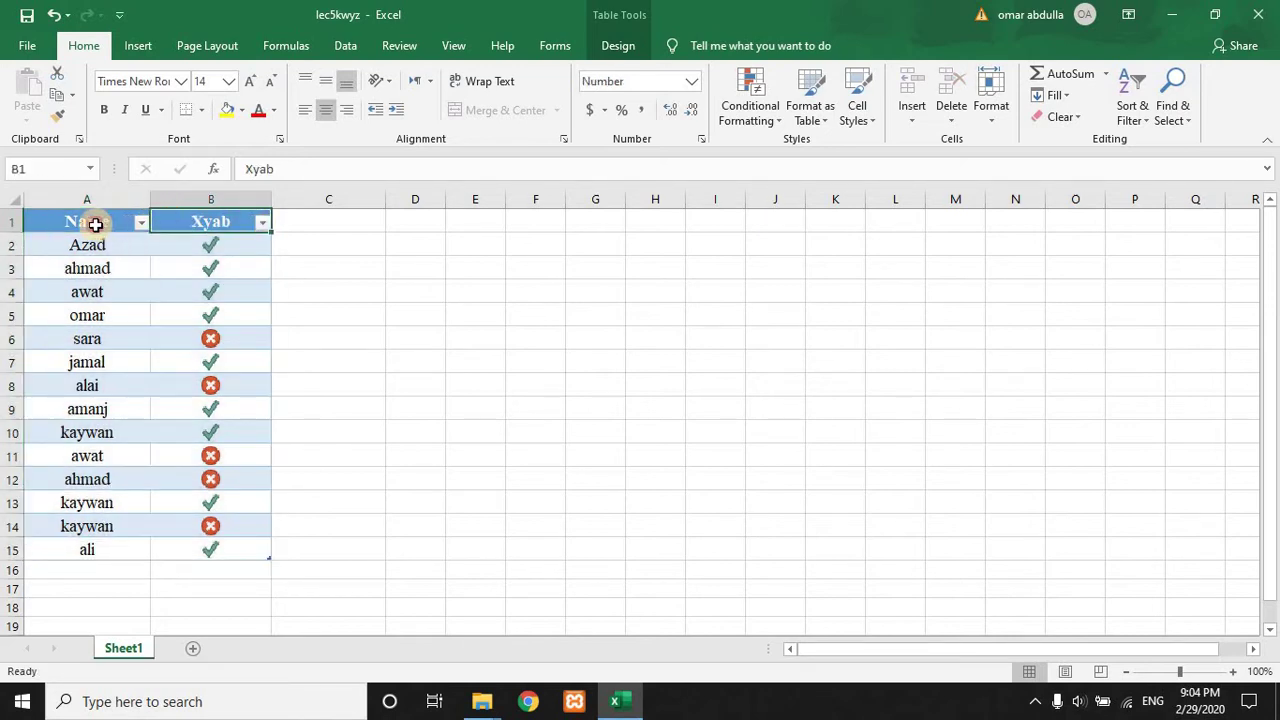
click(97, 223)
drag(179, 220, 203, 220)
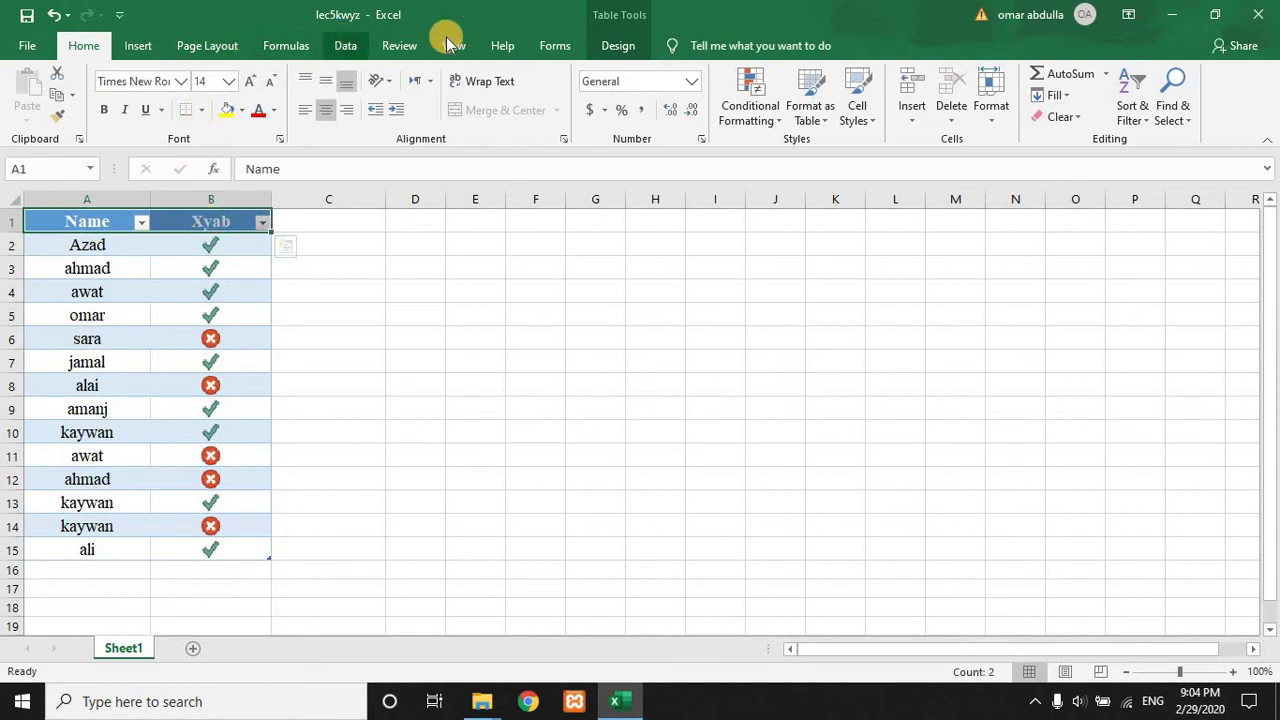
click(553, 45)
click(30, 92)
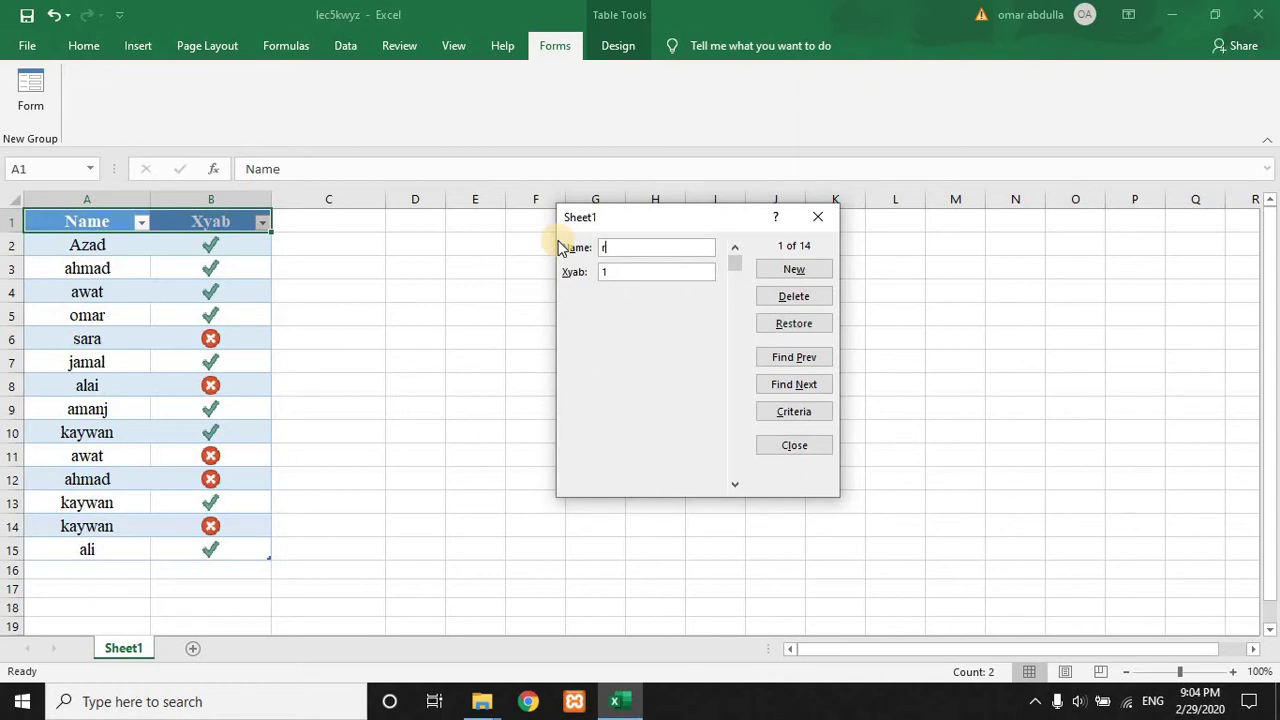
text(rawyzh)
Add a new record with a person's name and a Xyab value of 0, and close the data form.
click(790, 267)
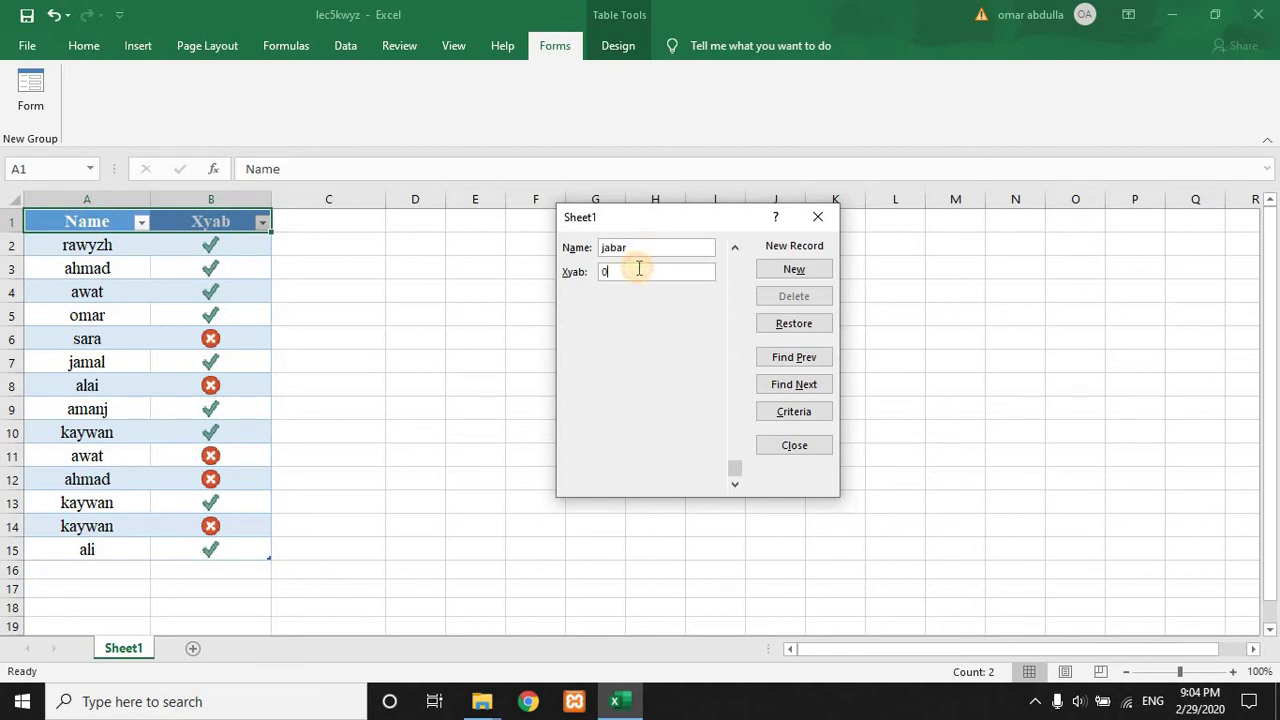
key(Return)
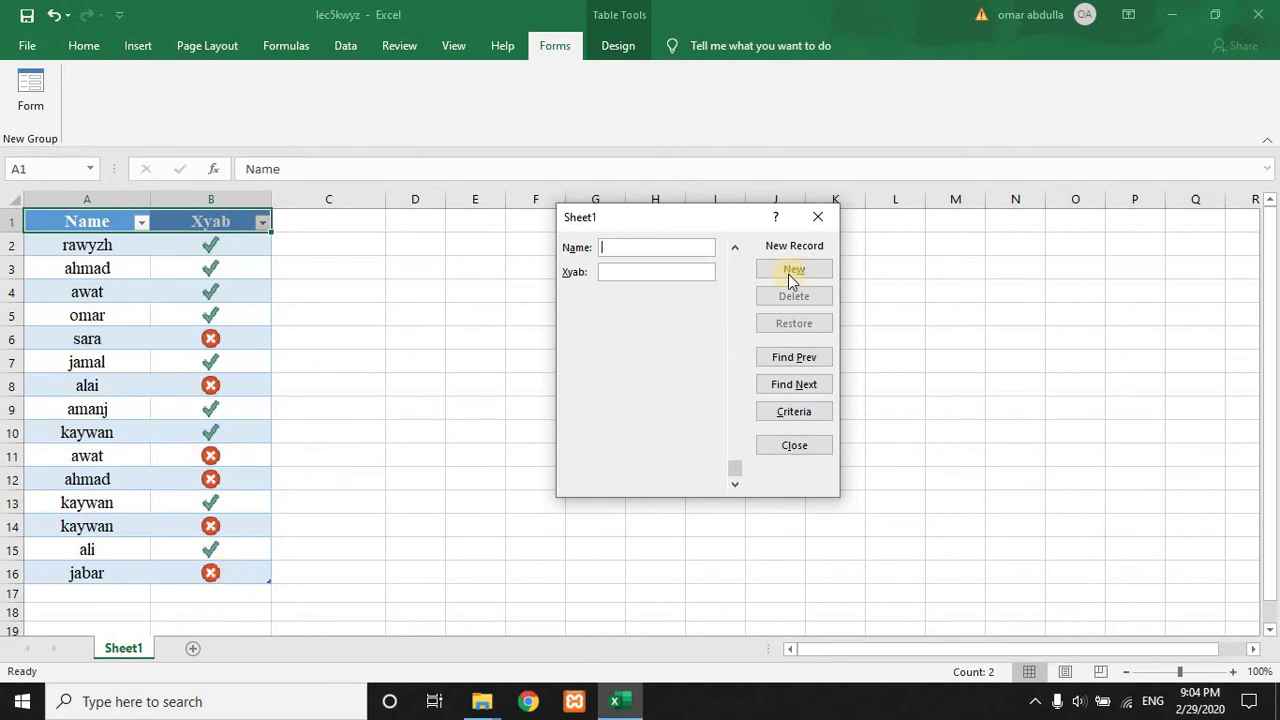
click(818, 218)
Examine the numeric values behind the check mark and cross icons in the Xyab column.
click(221, 573)
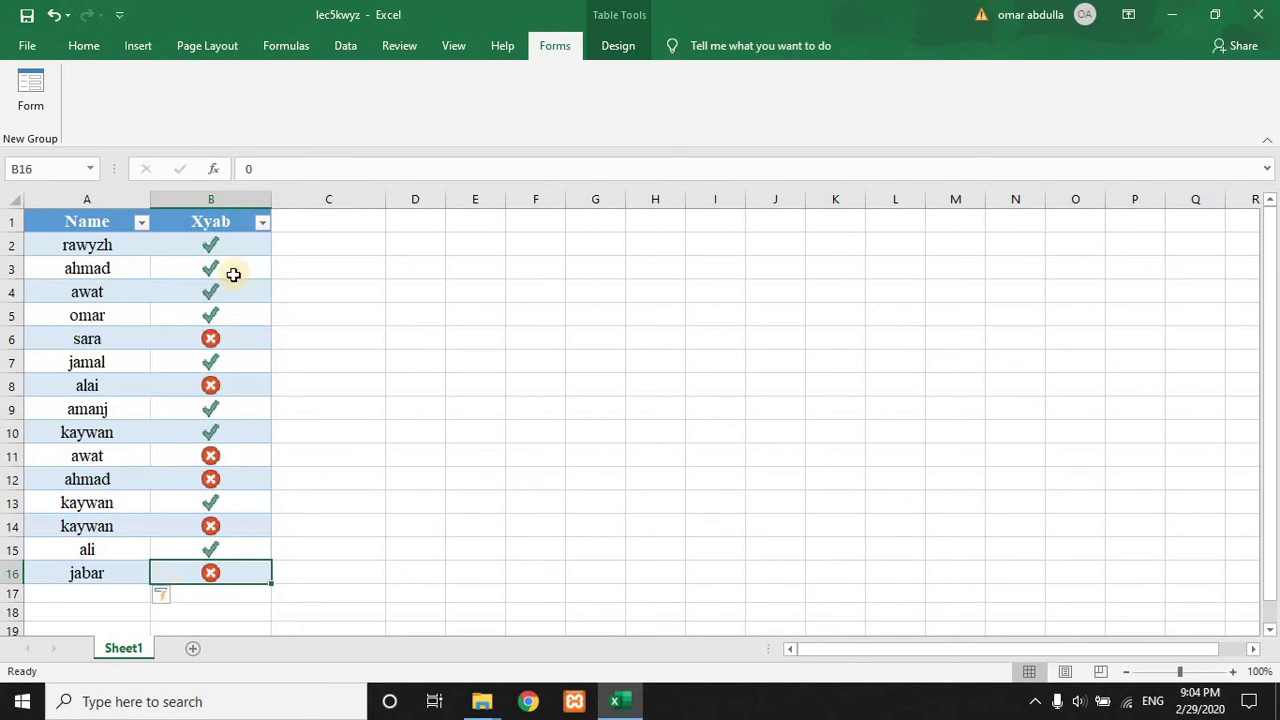
click(218, 245)
click(217, 479)
click(210, 578)
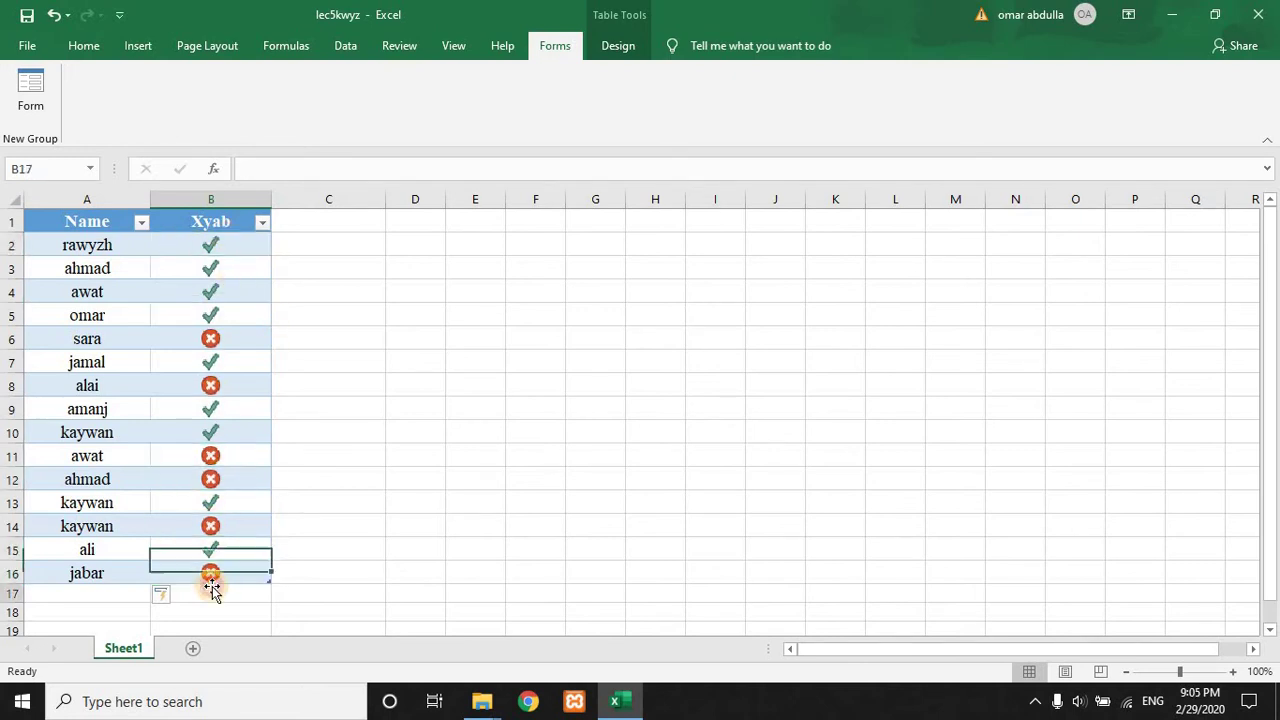
click(210, 315)
click(213, 248)
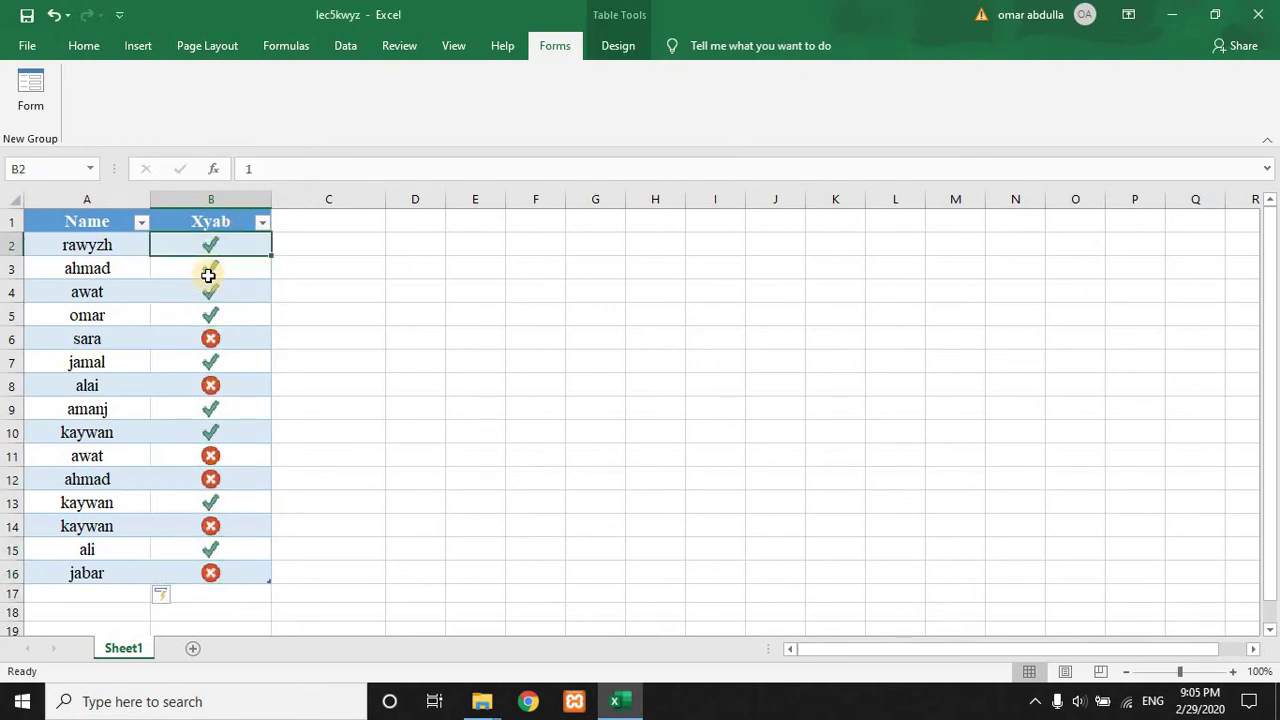
click(207, 268)
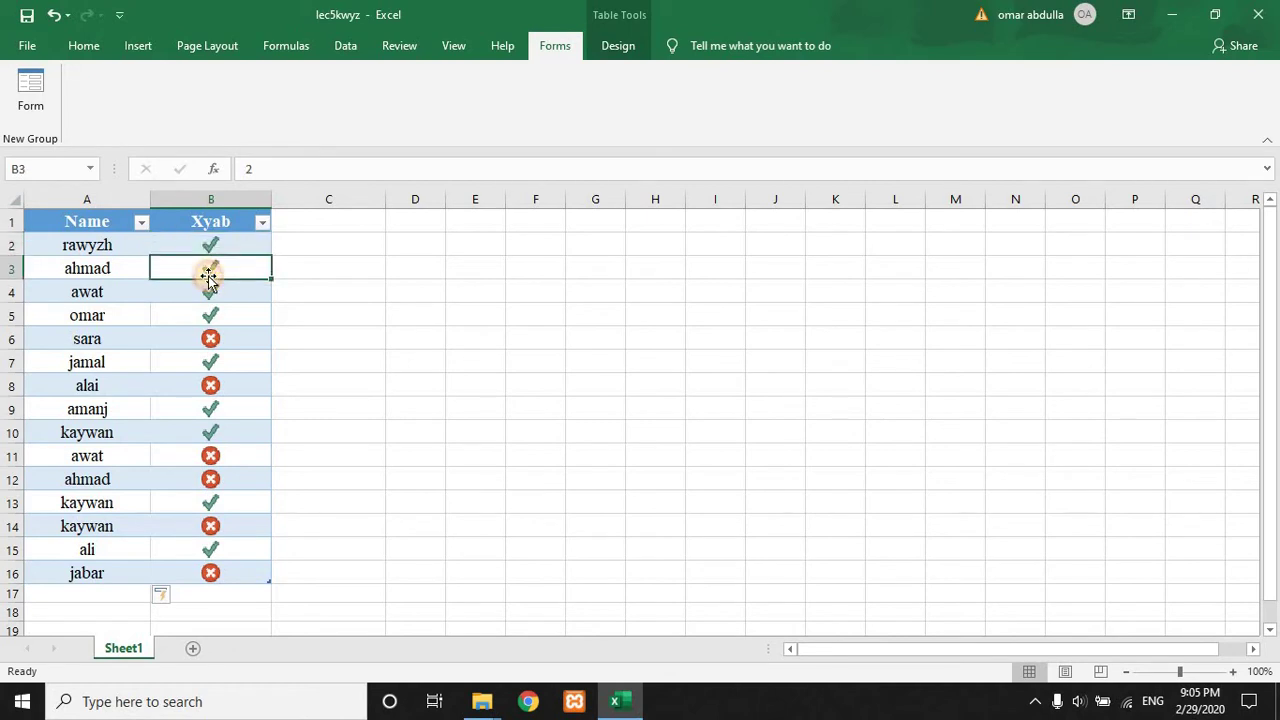
click(210, 338)
click(207, 385)
click(205, 503)
click(210, 572)
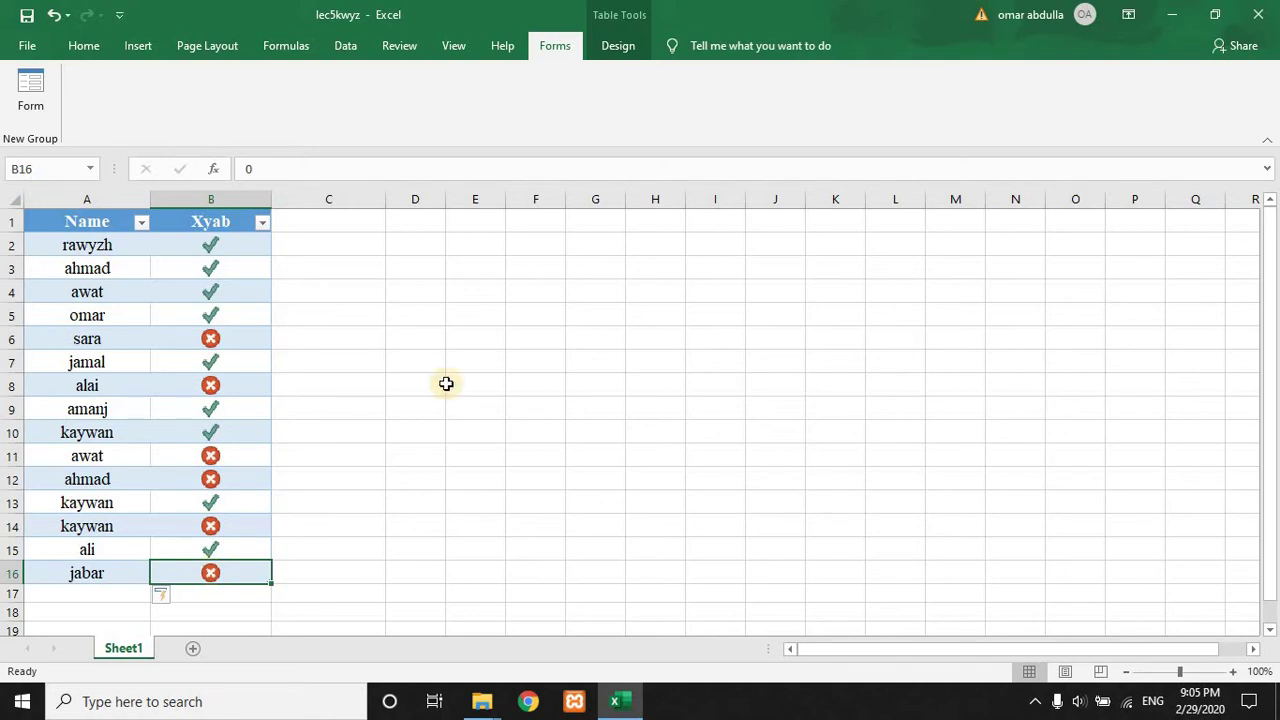
Close the lec5kwyz workbook and save its changes.
click(1258, 14)
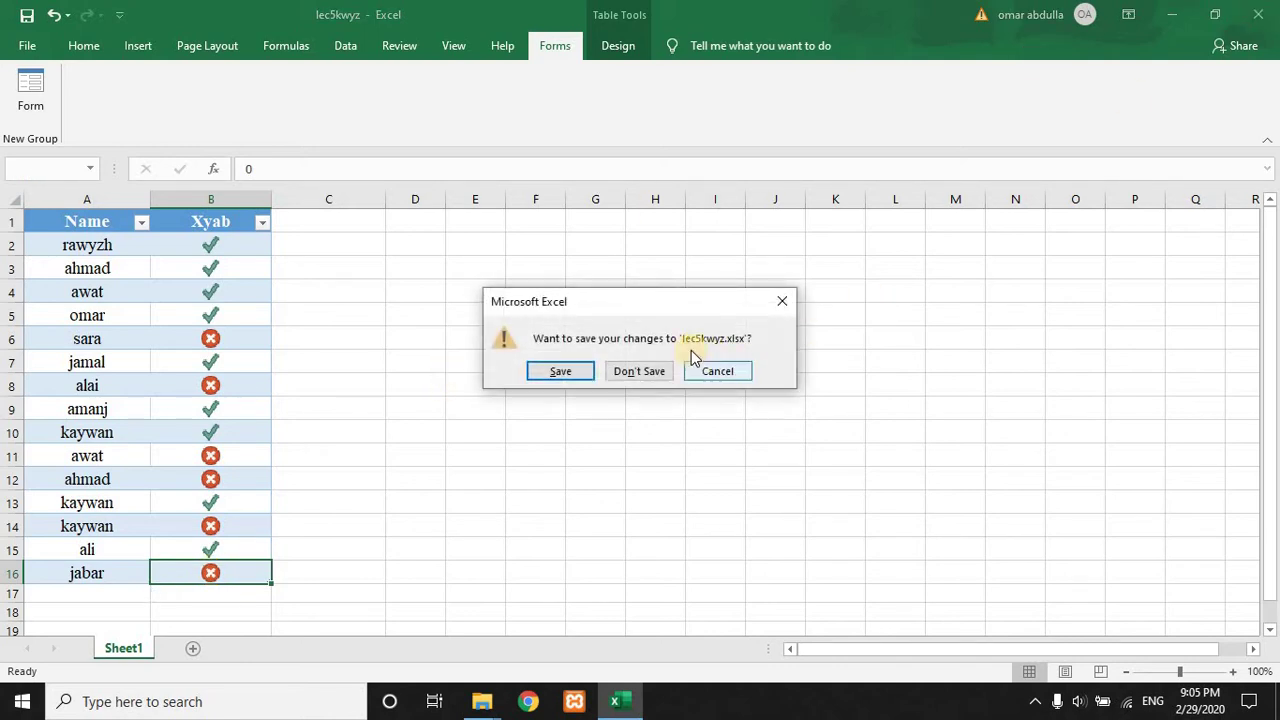
click(566, 370)
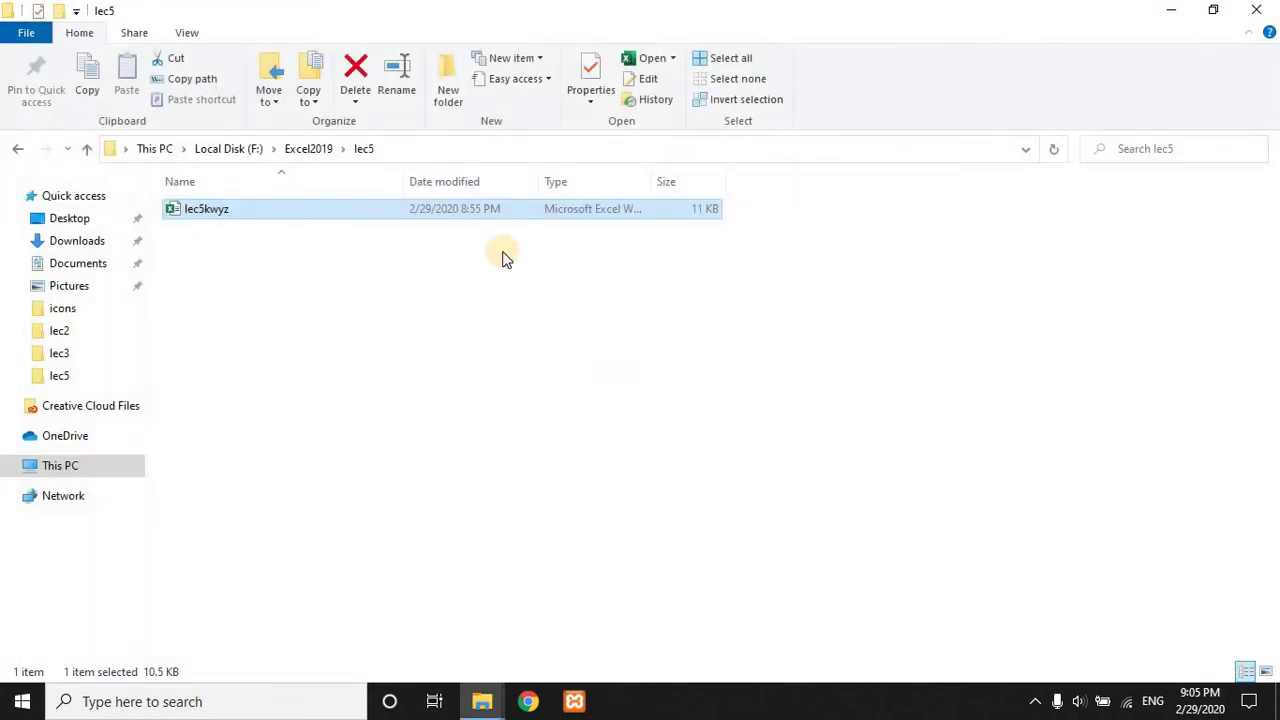
Create an Excel workbook named lec5 in the lec5 folder and open it in a maximized window.
right_click(408, 272)
mouse_move(568, 559)
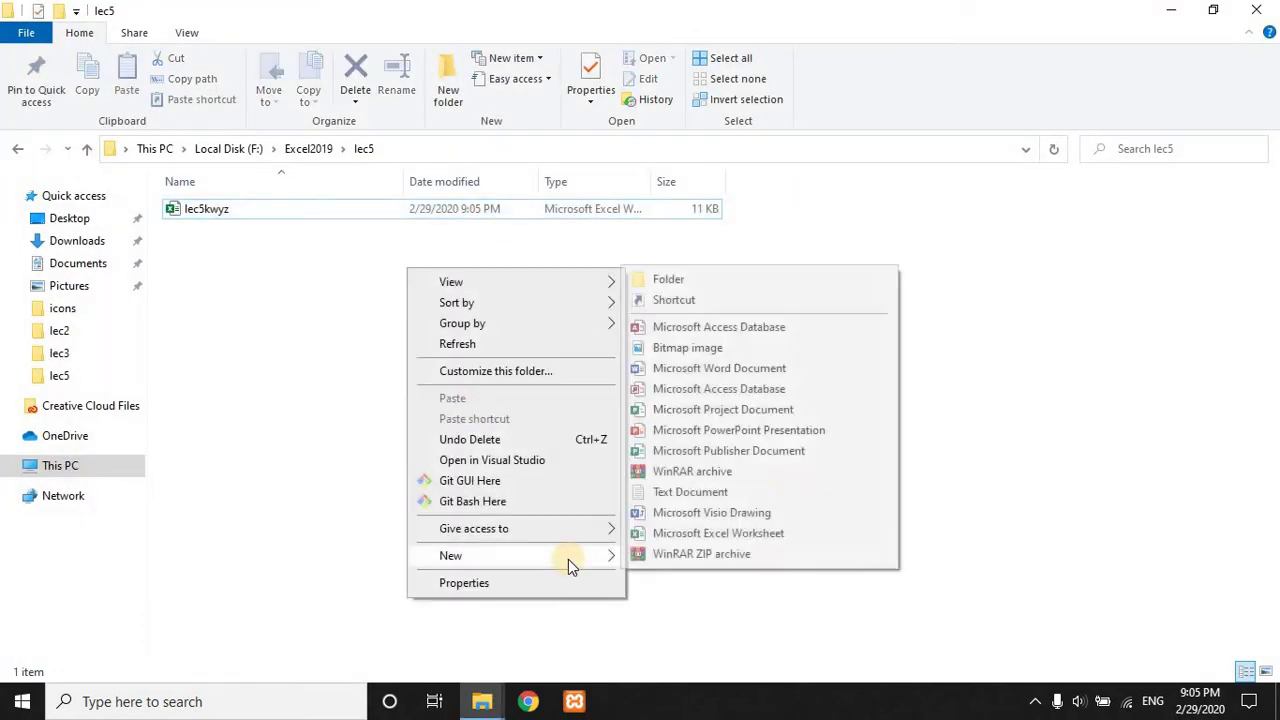
click(706, 534)
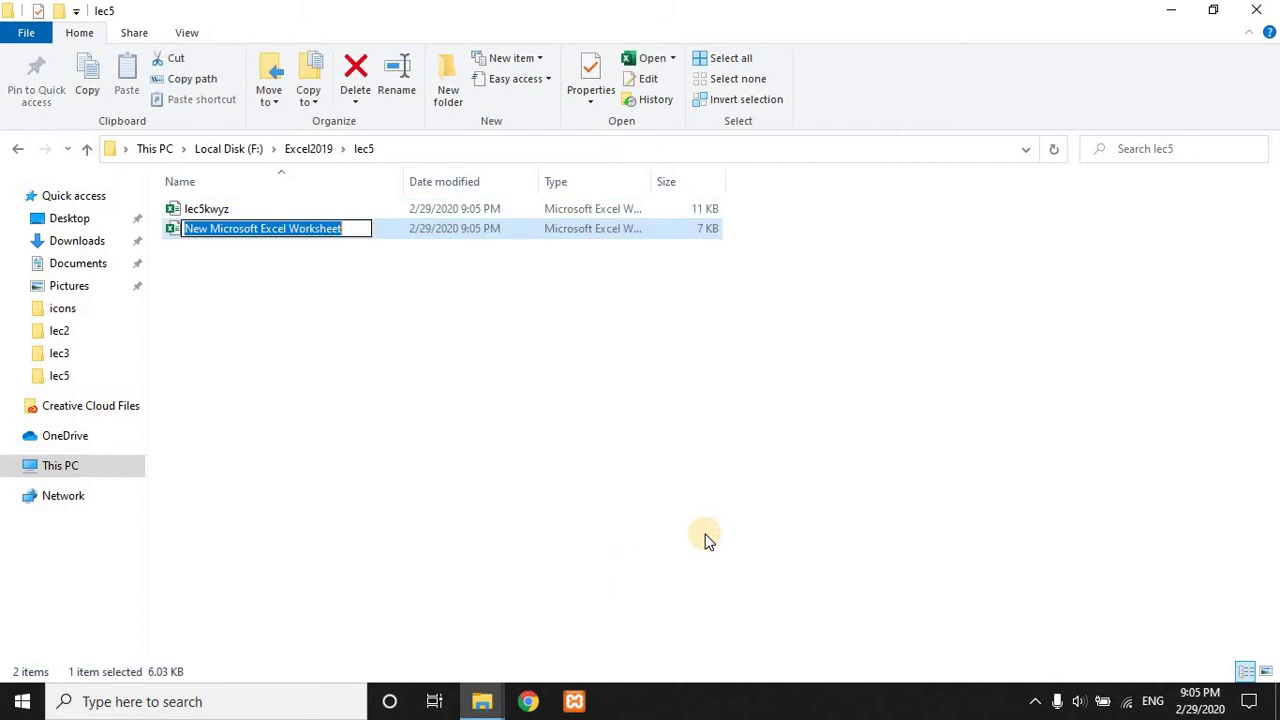
text(lec5)
key(Return)
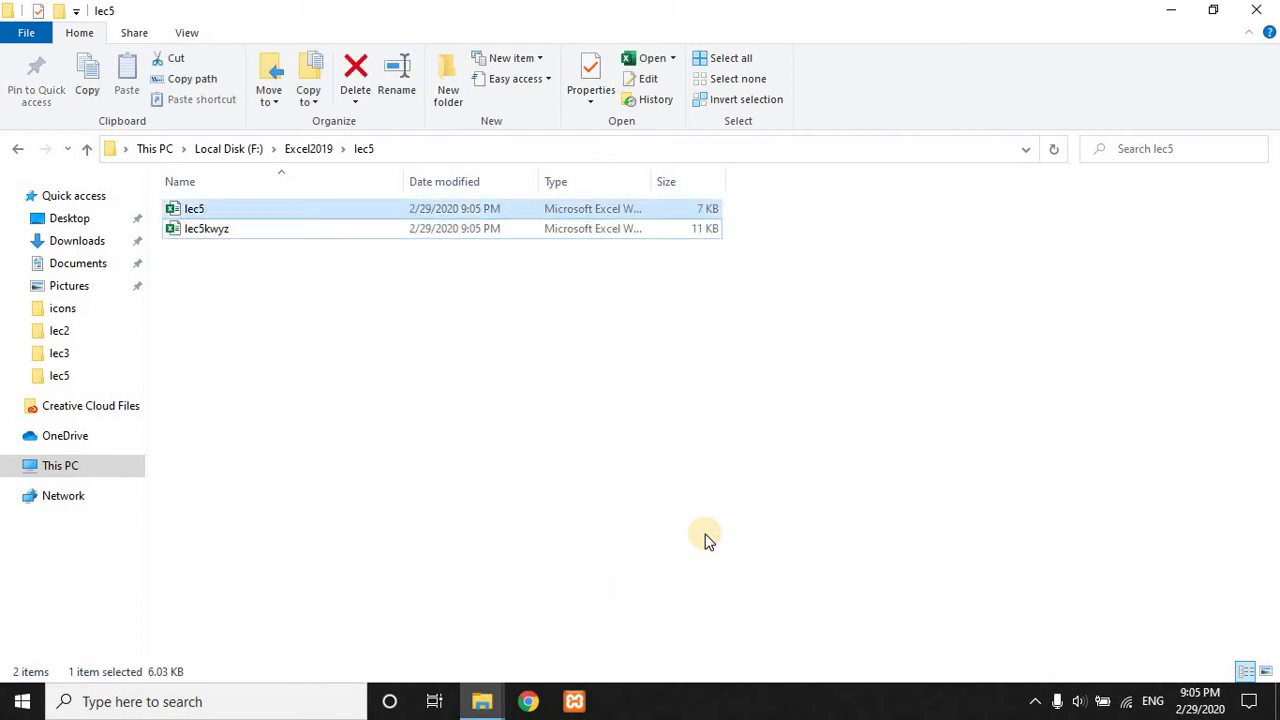
double_click(612, 210)
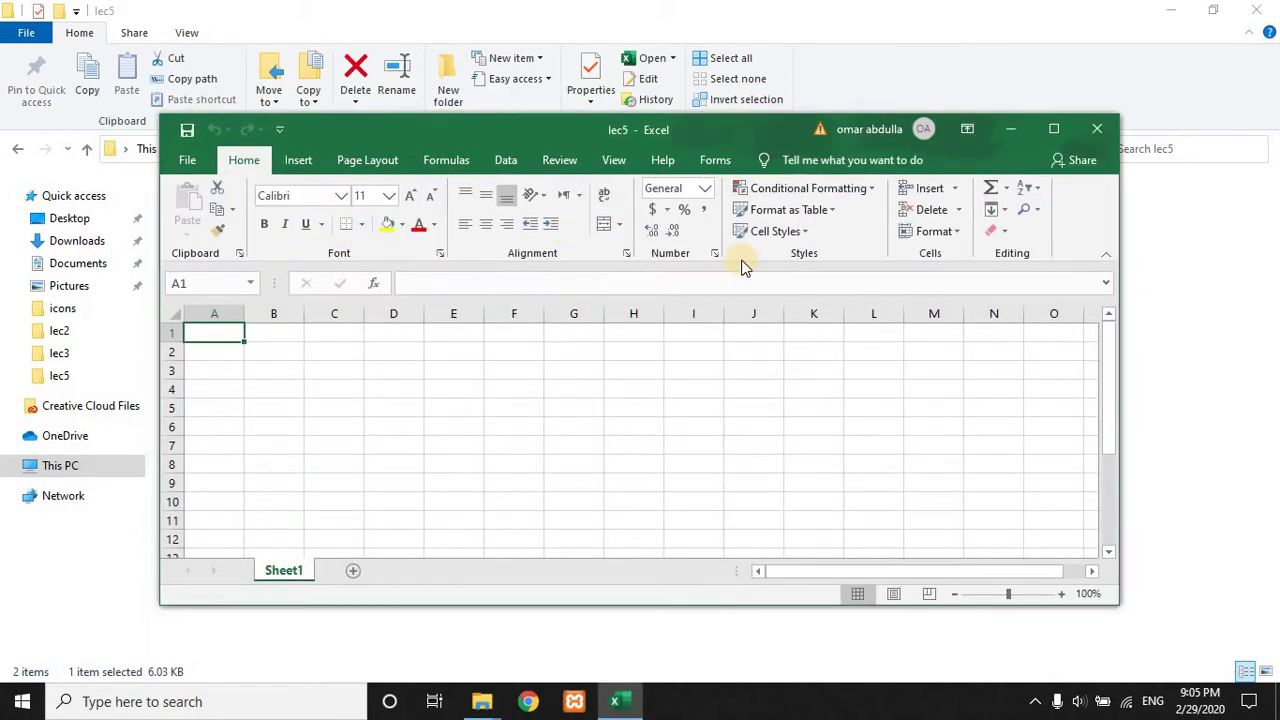
click(1053, 129)
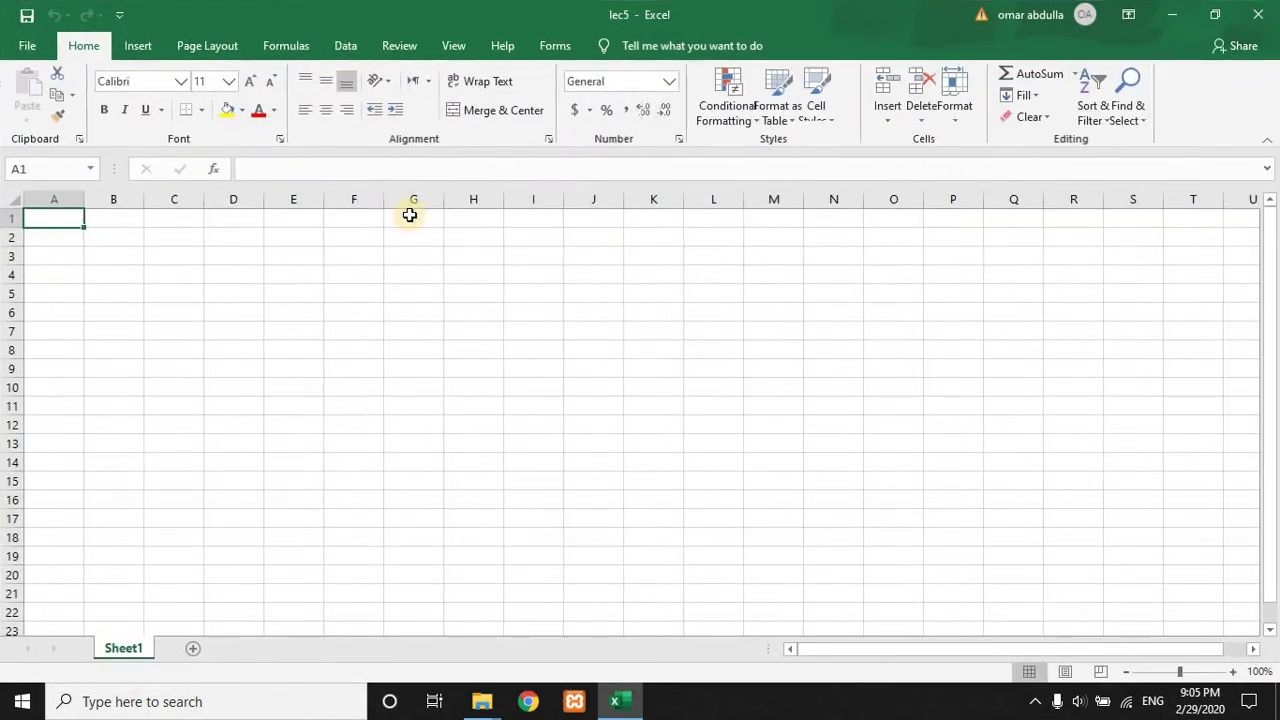
Insert a table over cells A1:B1, leaving the headers option off.
drag(88, 227, 128, 224)
click(138, 46)
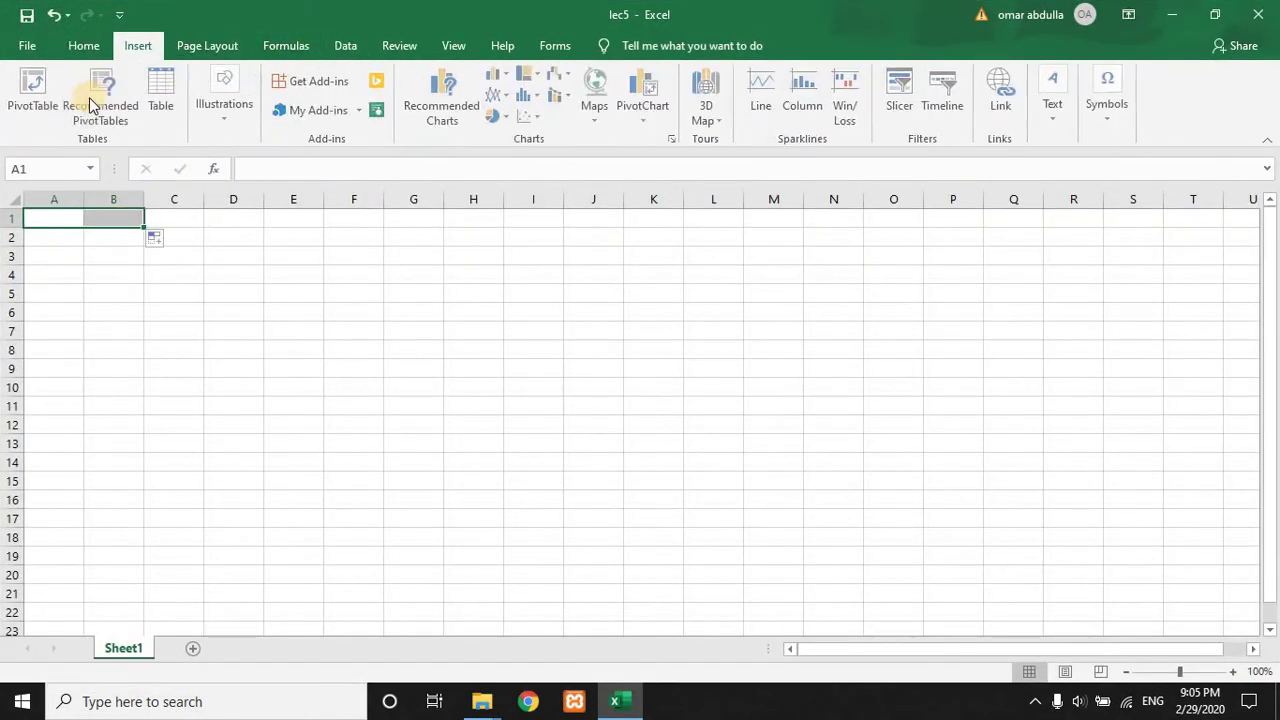
click(162, 95)
click(665, 399)
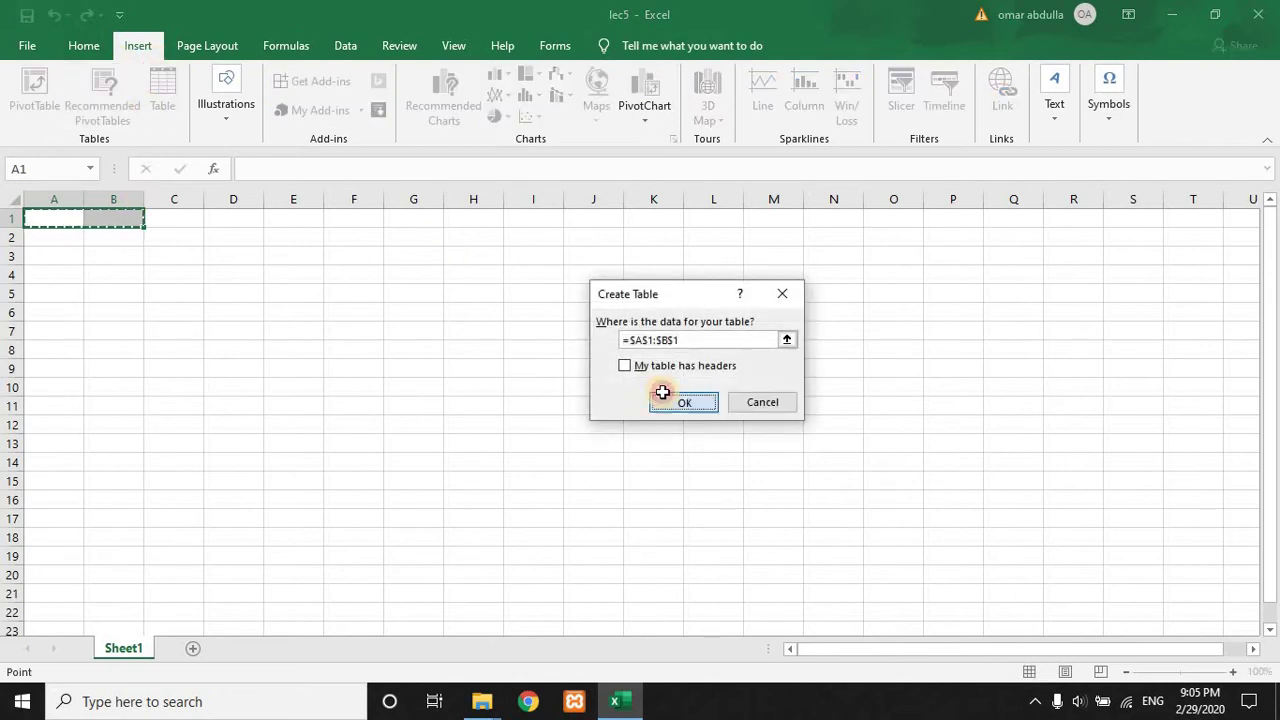
Format the table in centered Times New Roman, size 14, and widen columns A and B.
click(49, 42)
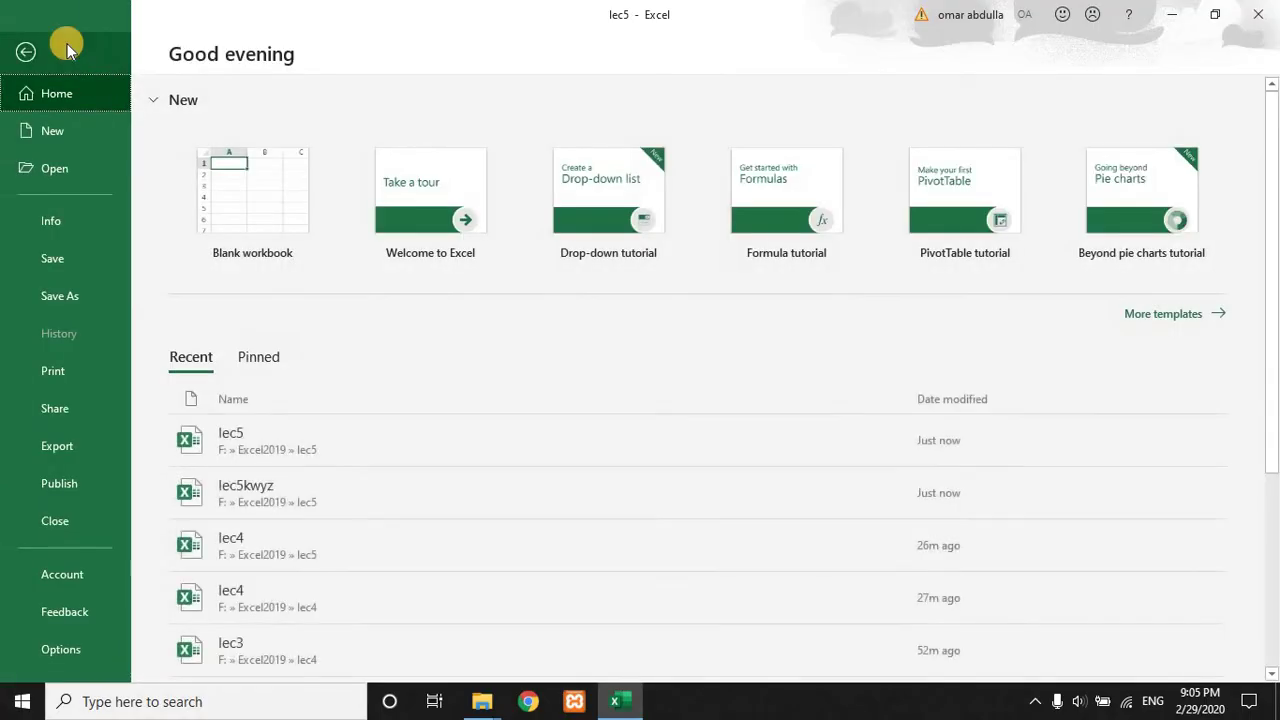
key(Escape)
click(80, 45)
click(138, 84)
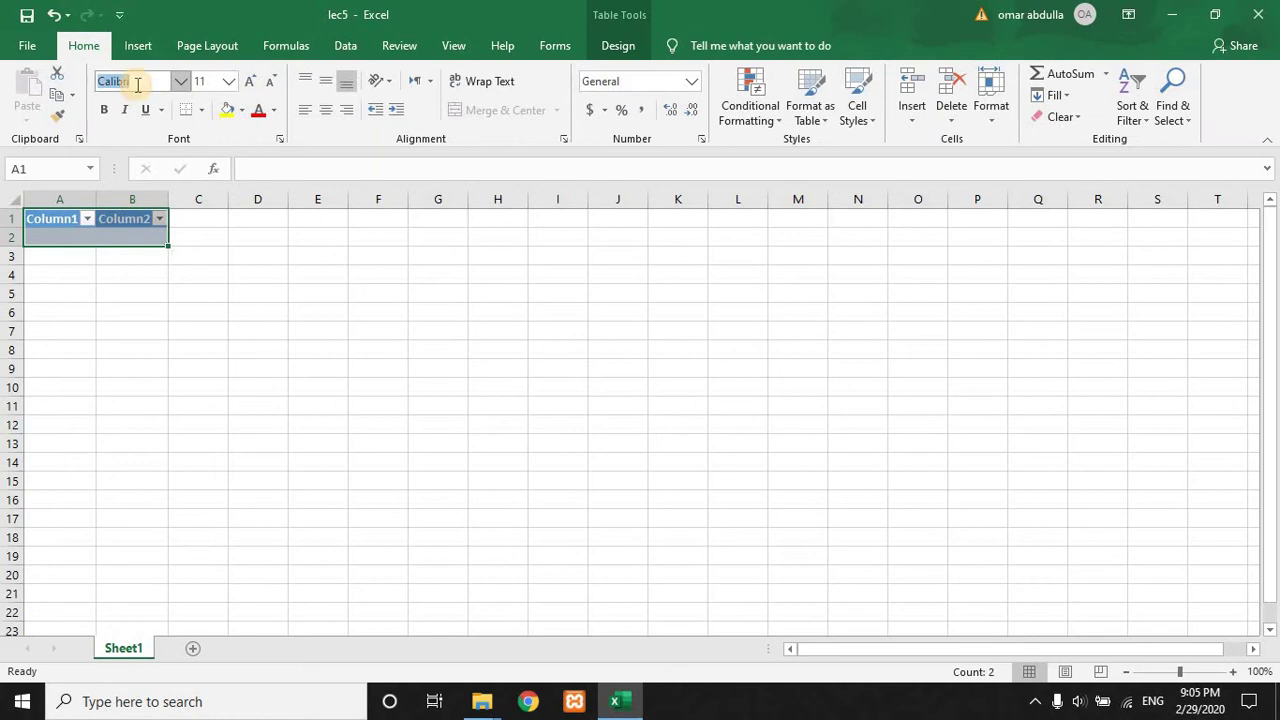
text(Times)
key(Return)
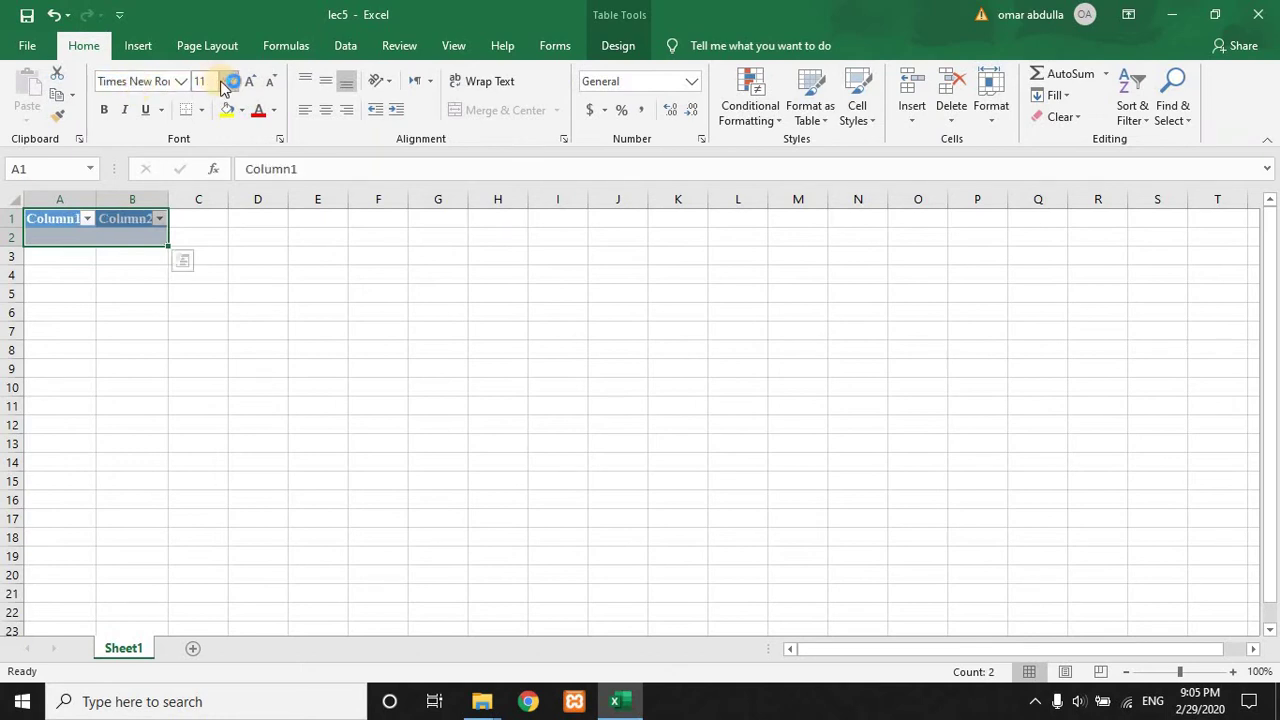
click(229, 81)
click(205, 197)
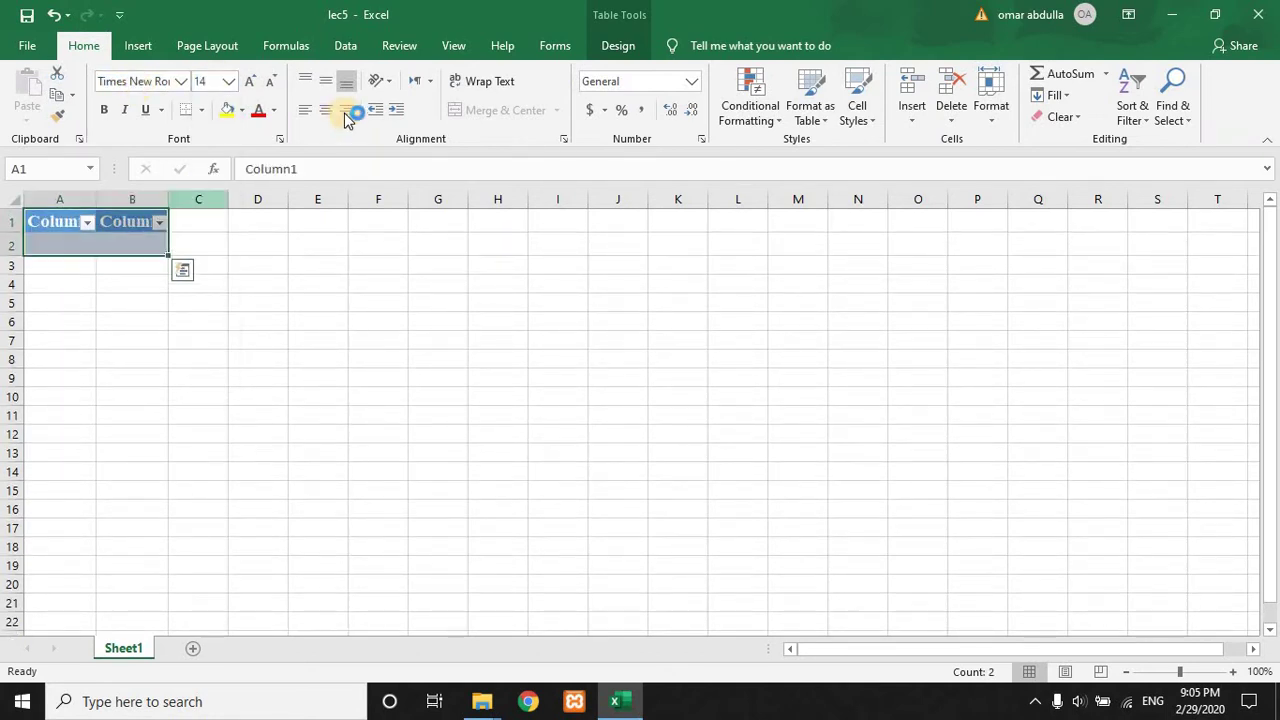
click(326, 110)
drag(160, 199, 218, 199)
drag(96, 199, 146, 199)
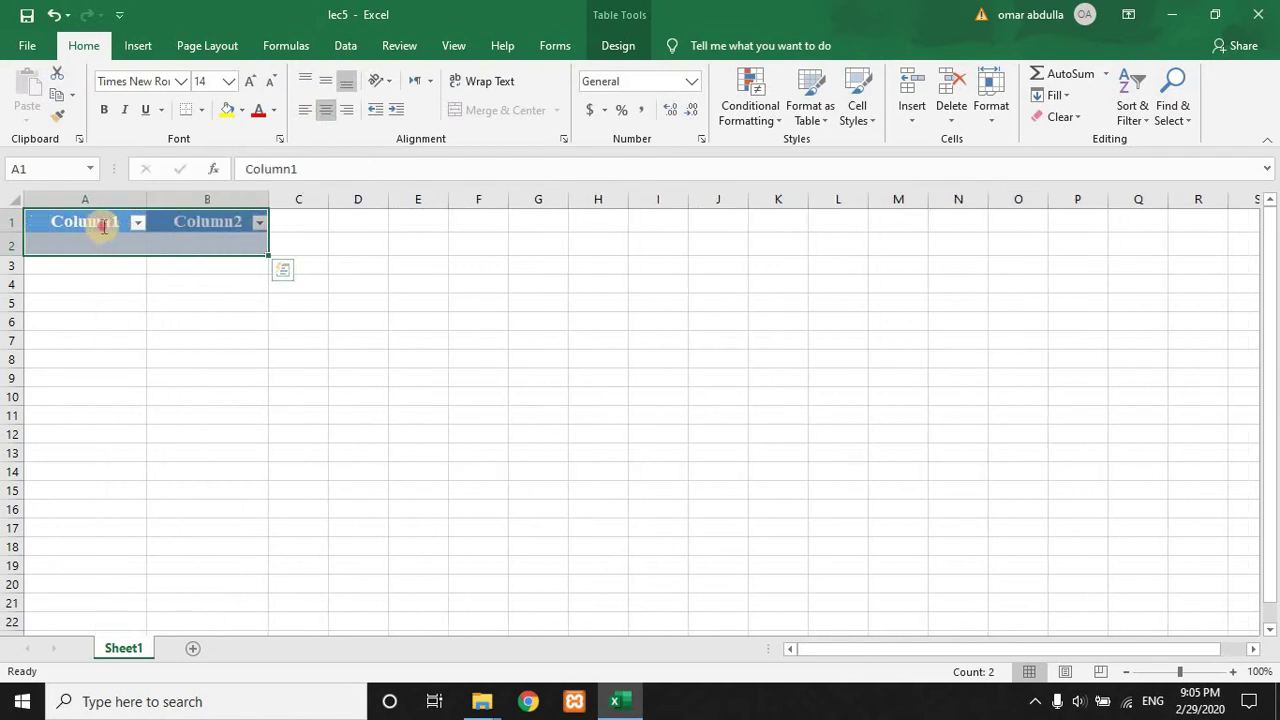
Rename the table headers to Name in A1 and xyab in B1.
click(103, 225)
text(na,m)
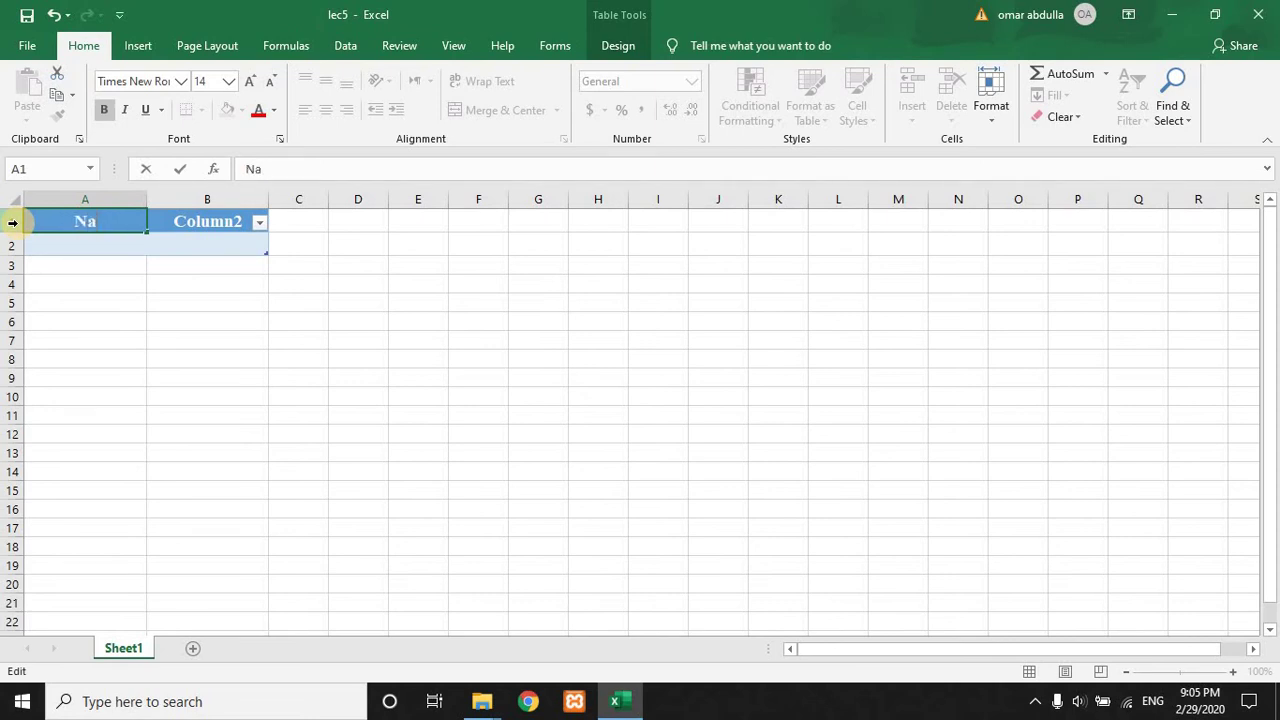
text(me)
click(222, 221)
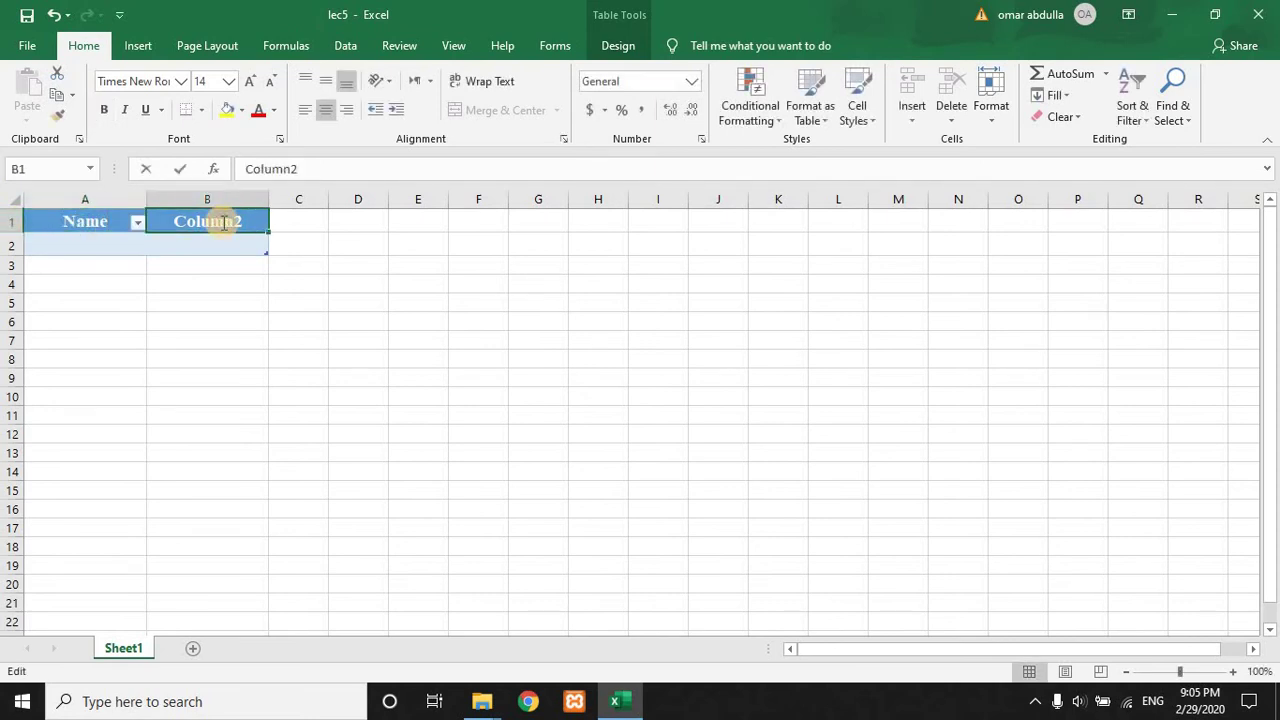
double_click(188, 219)
text(x)
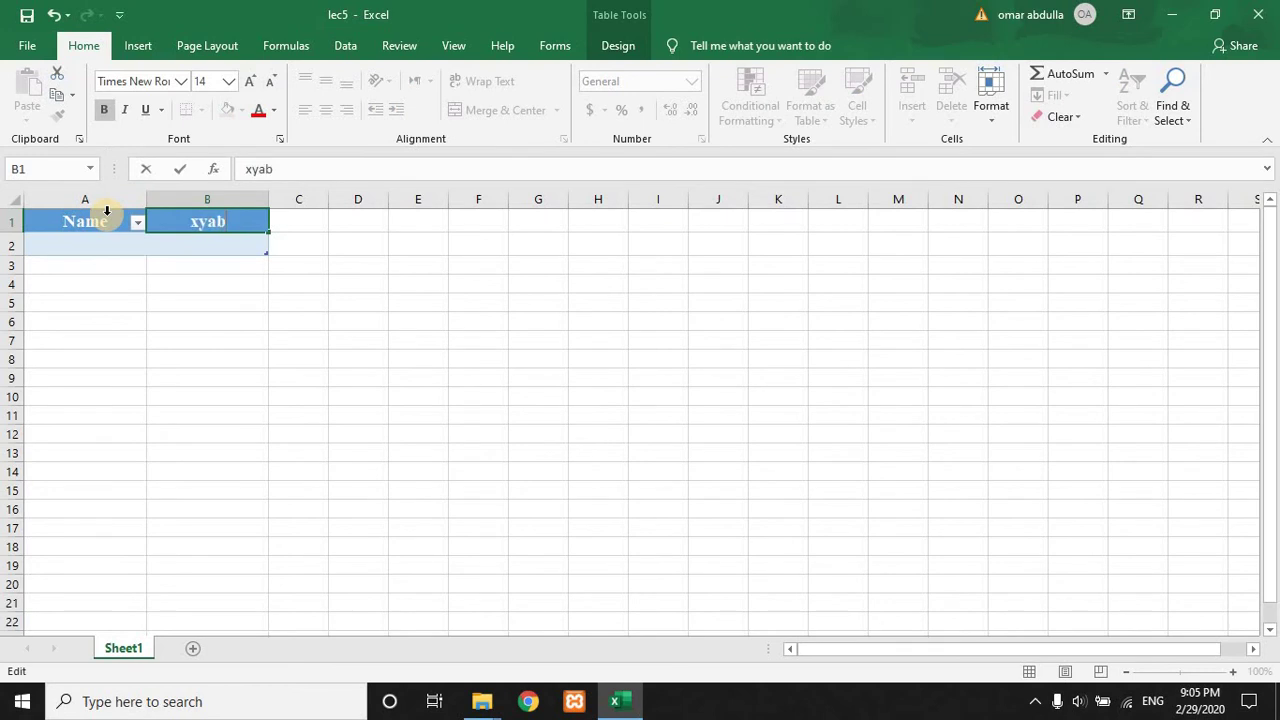
text(yab)
Start a custom icon set conditional formatting rule for column B with the uncircled green check mark as its first icon.
click(190, 206)
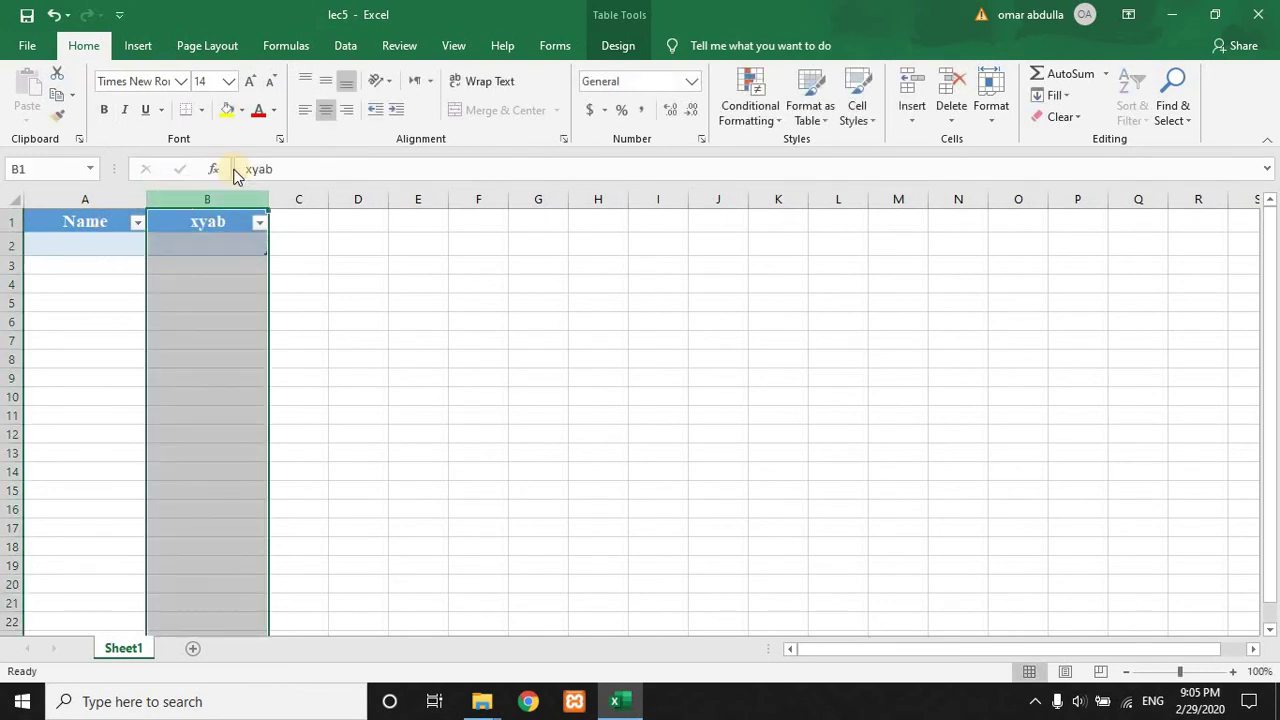
click(746, 117)
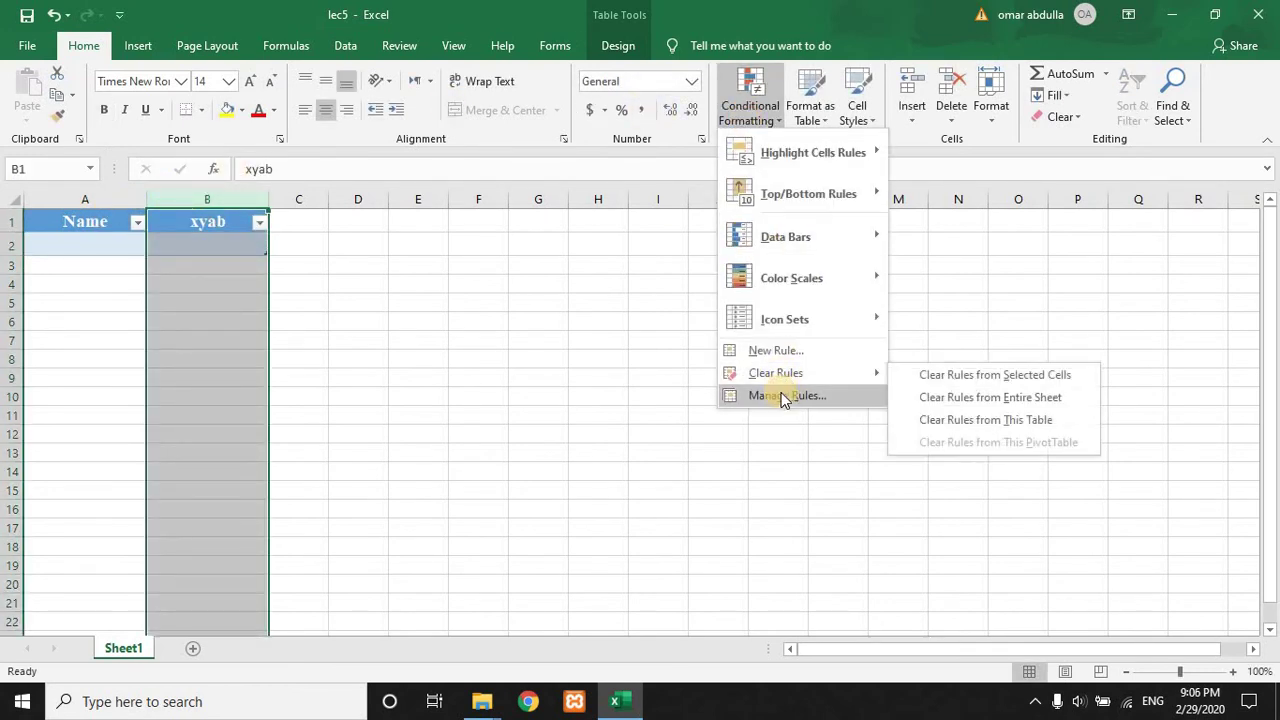
mouse_move(852, 319)
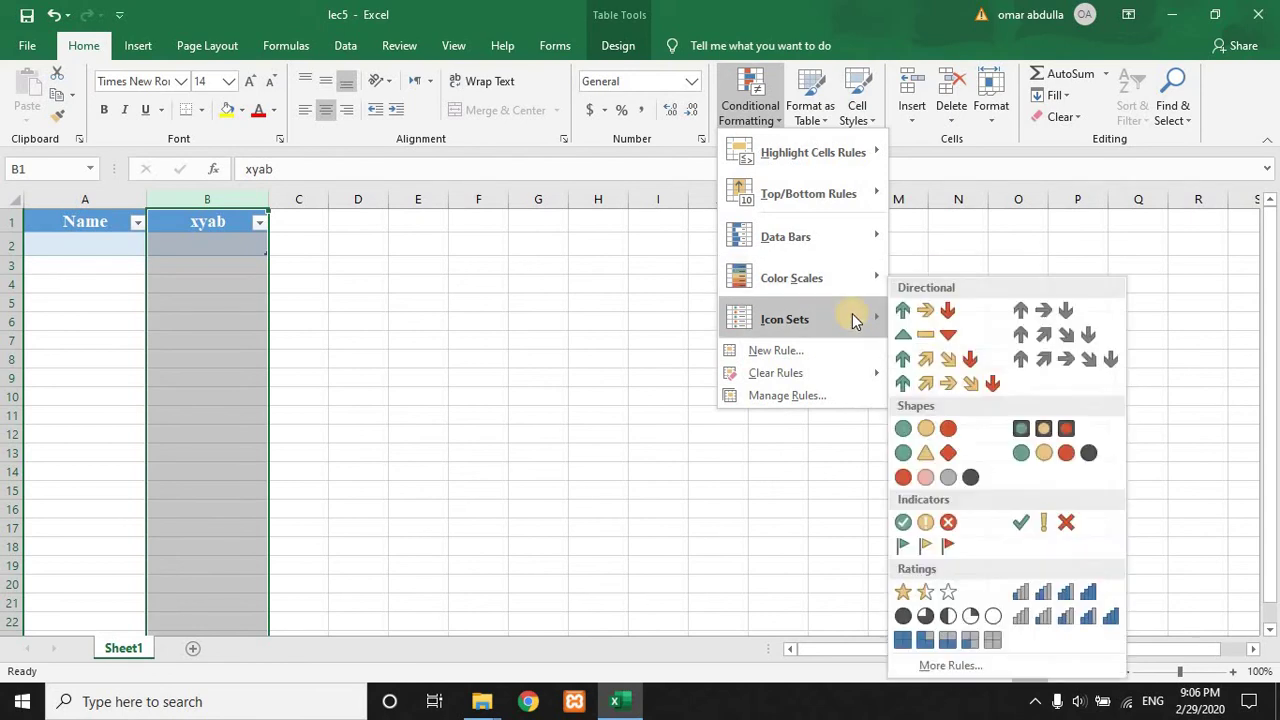
click(988, 666)
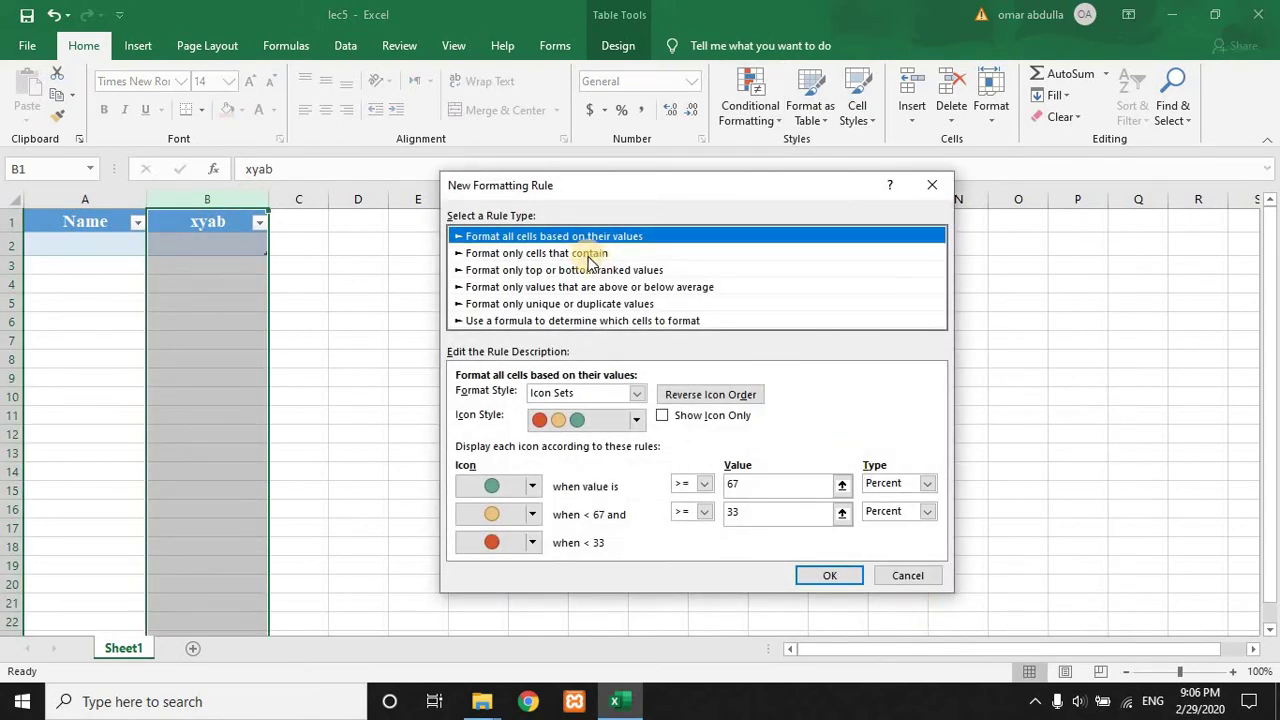
click(731, 482)
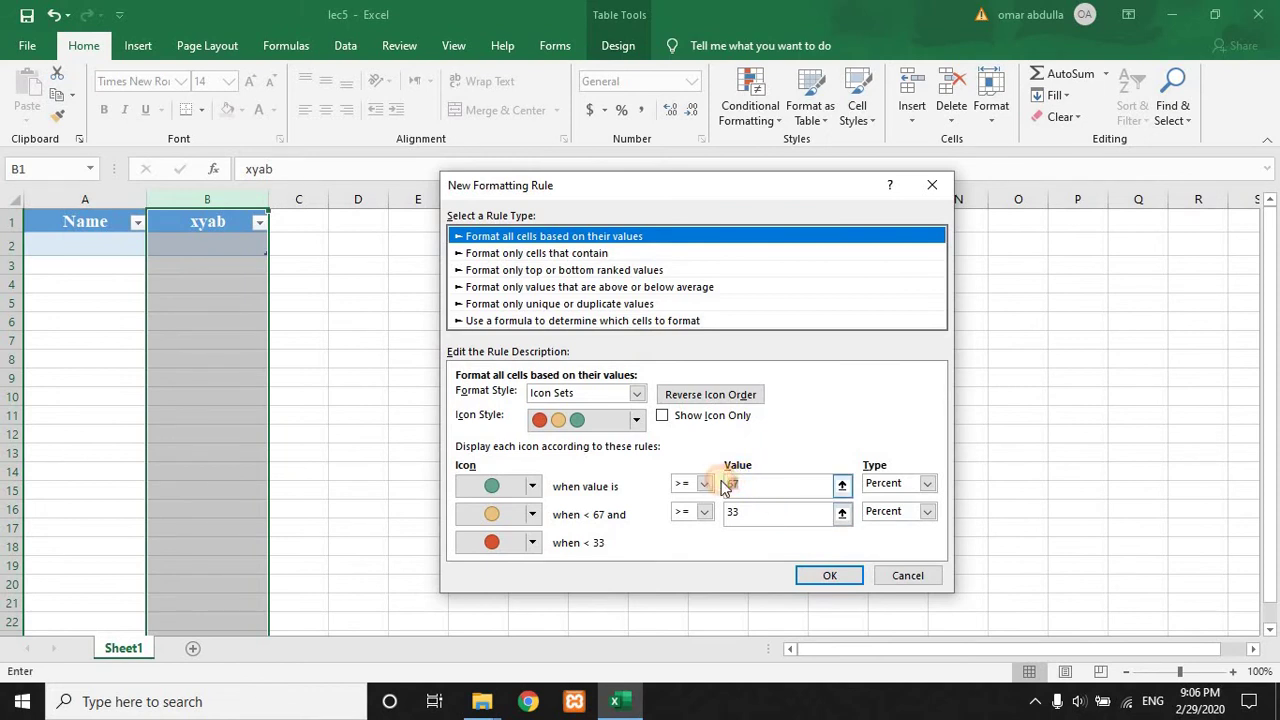
click(533, 486)
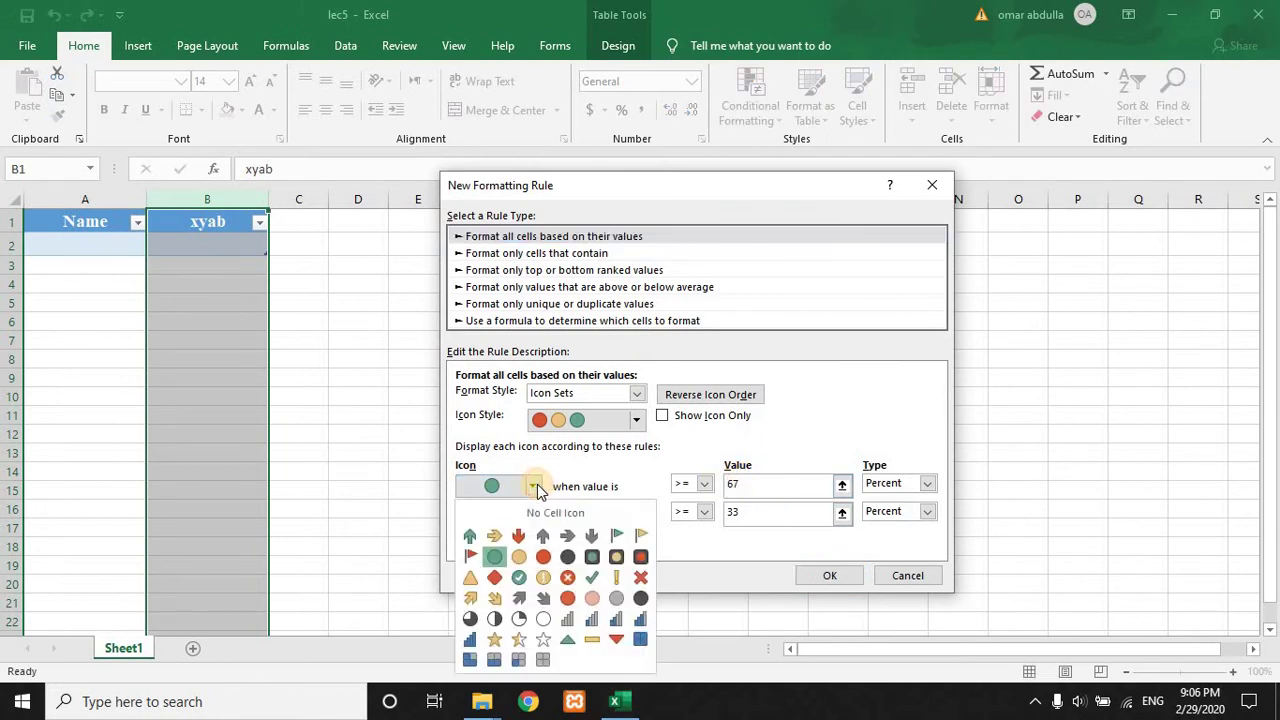
click(592, 577)
Set the value thresholds of both the first and second icons in the rule to >= 1 percent.
click(775, 485)
drag(775, 485, 687, 486)
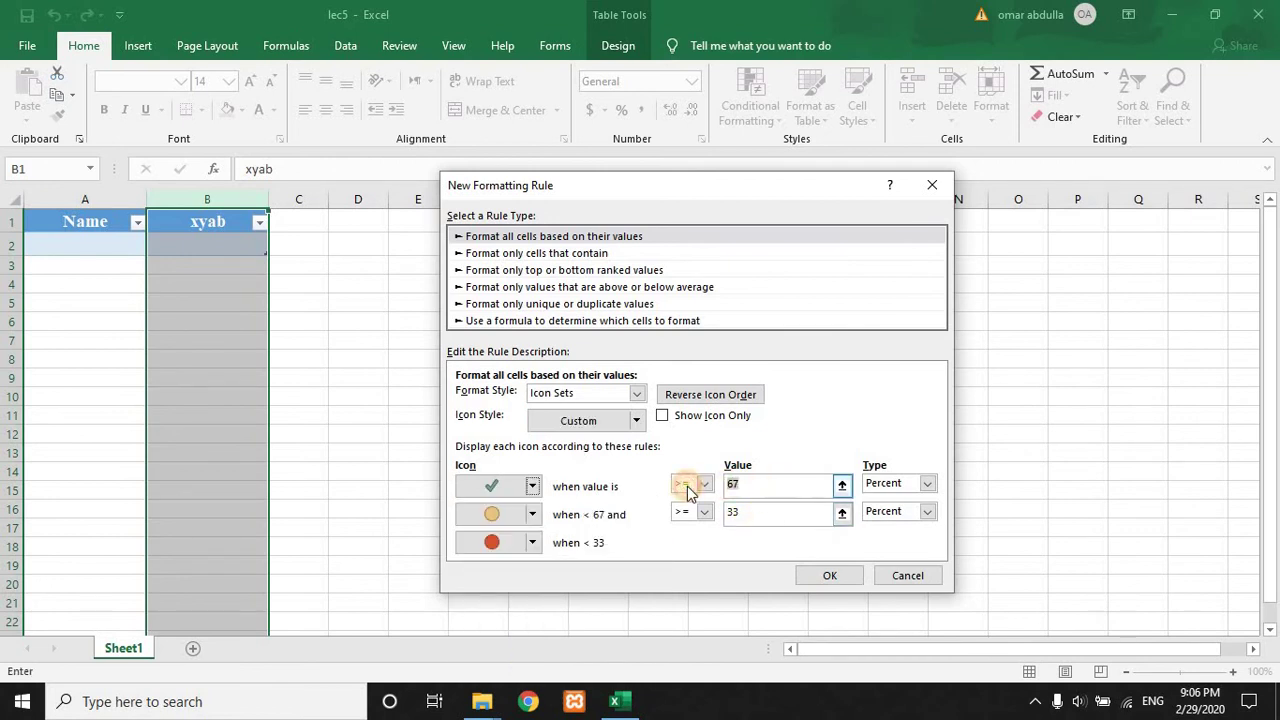
text(1)
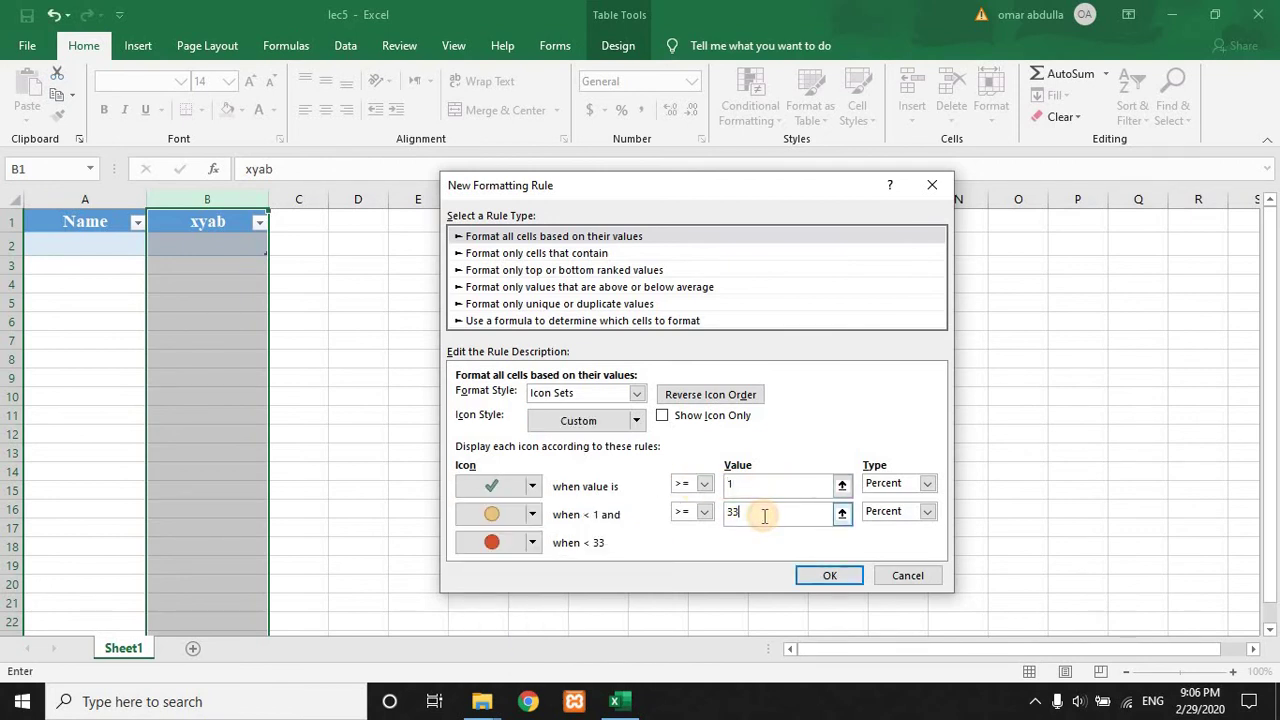
drag(764, 515, 694, 514)
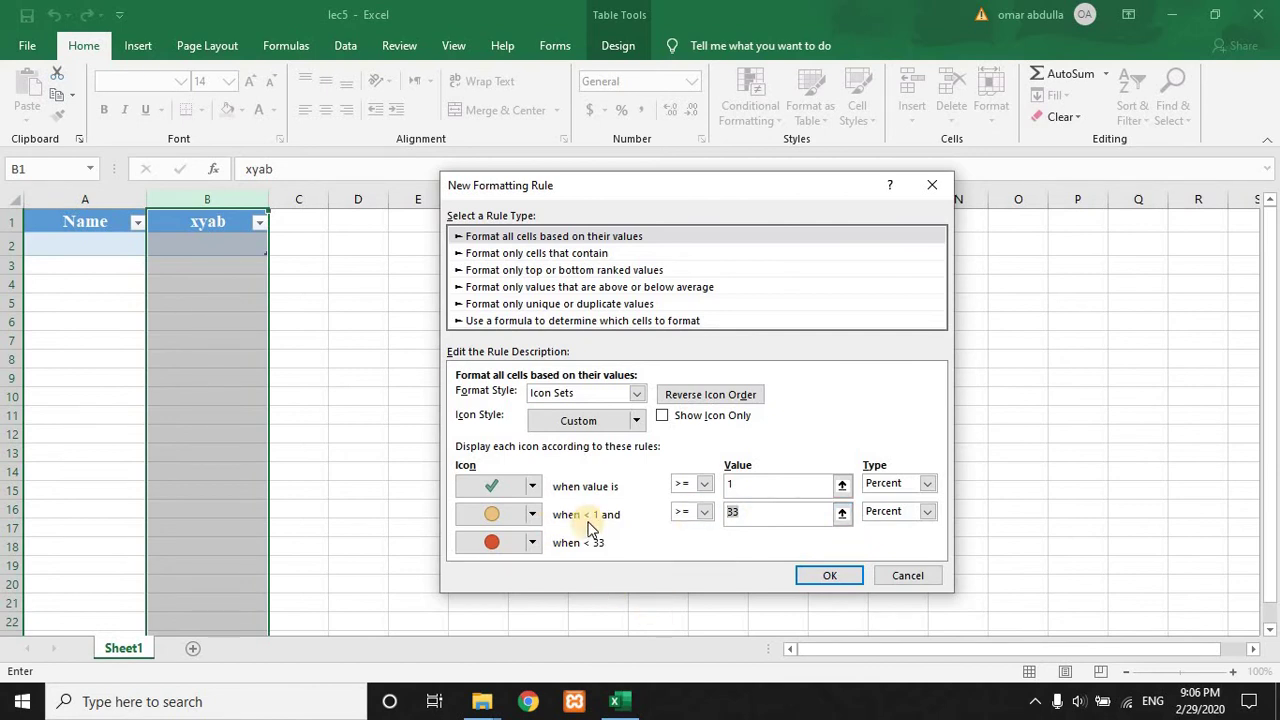
text(1)
Assign the uncircled green check mark as second icon and the uncircled red cross as third, and create the rule.
click(510, 514)
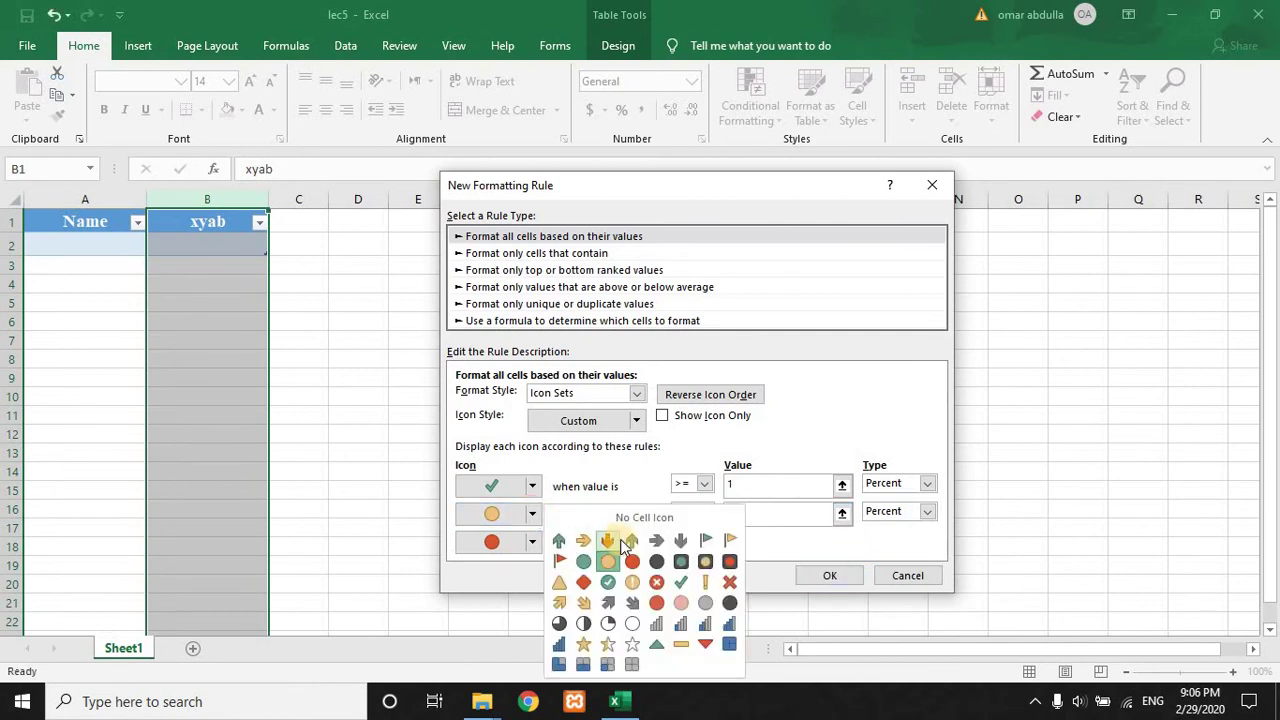
click(681, 582)
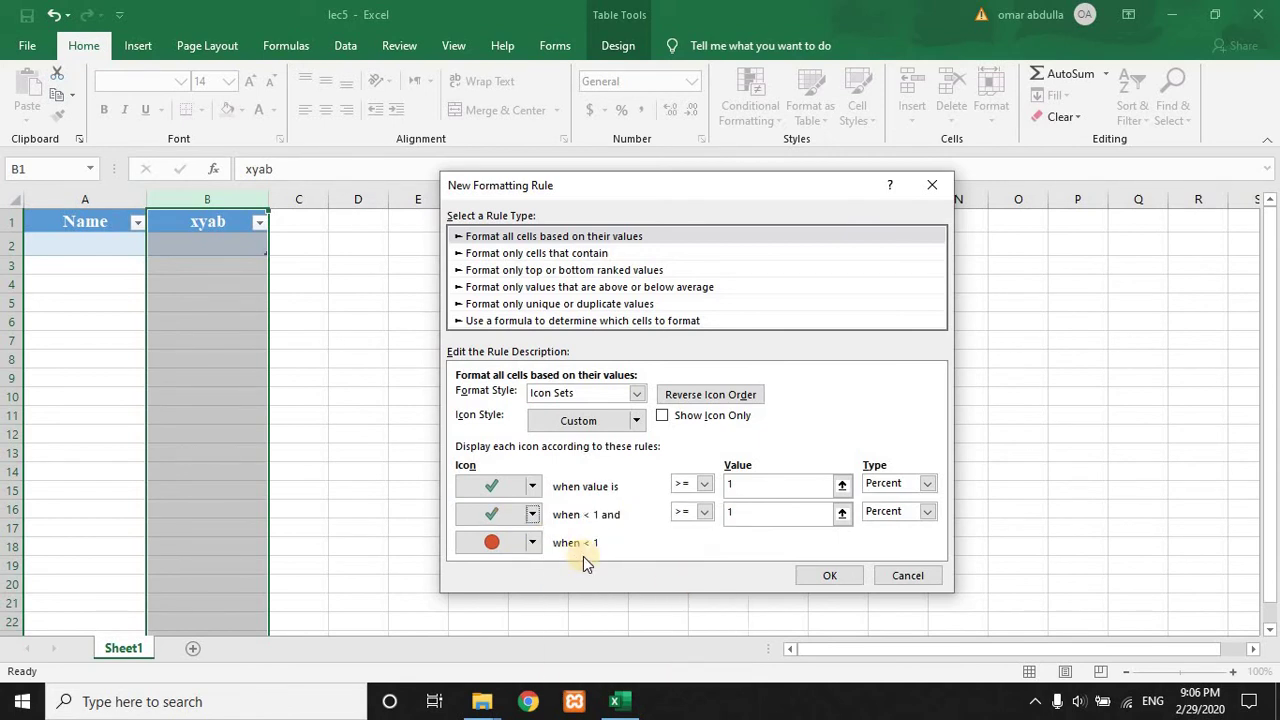
click(540, 544)
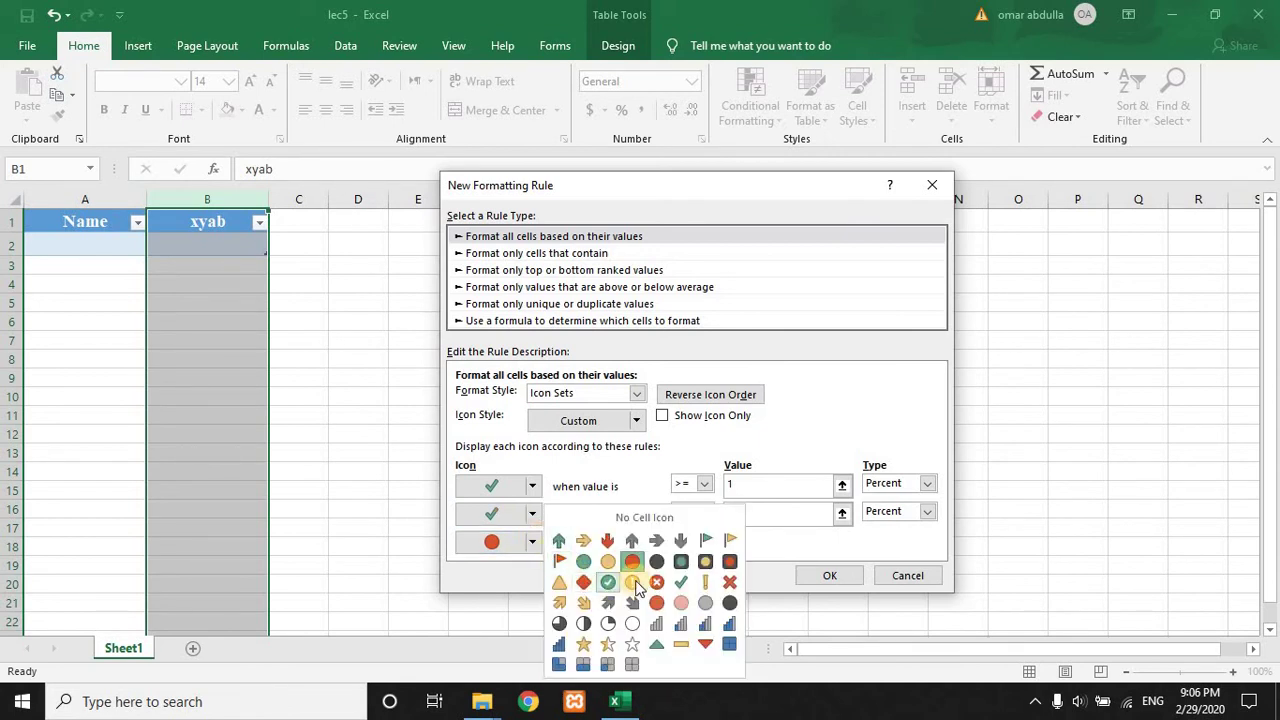
click(730, 582)
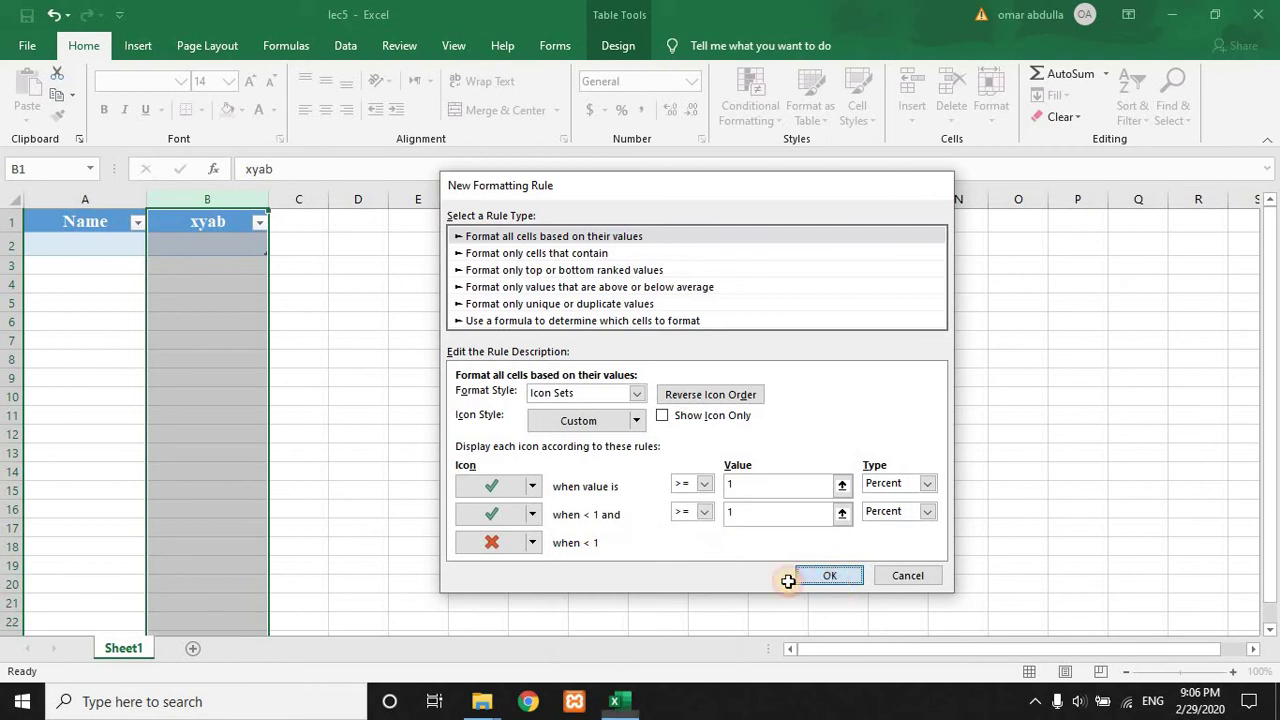
click(797, 578)
Fill row 2 of the table with the first person's name and the xyab value 1.
click(111, 242)
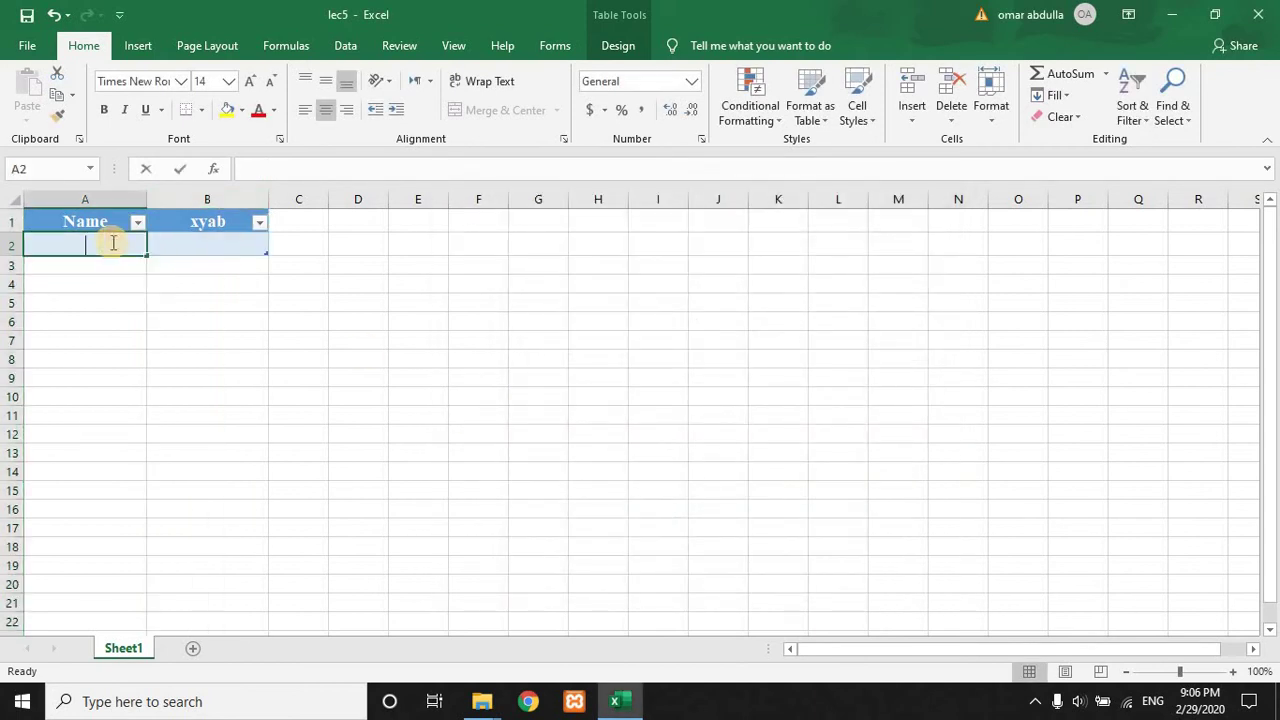
text(amanj)
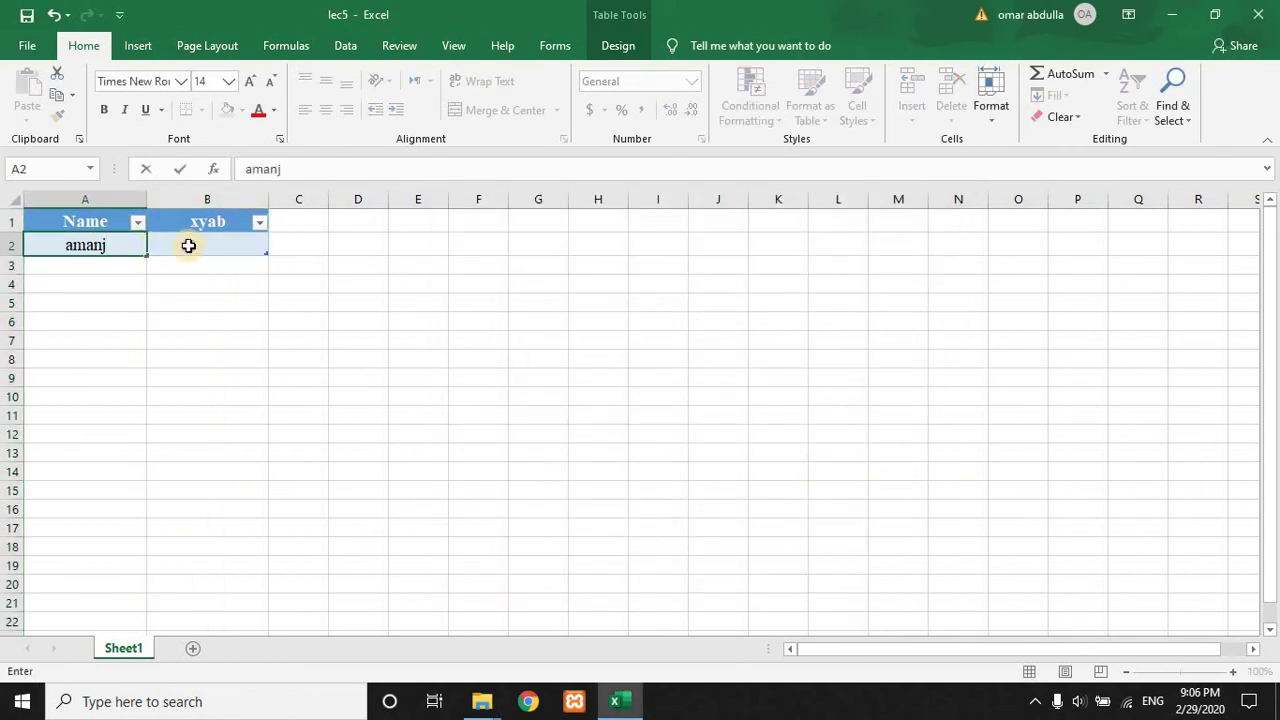
click(186, 244)
text(1)
key(Return)
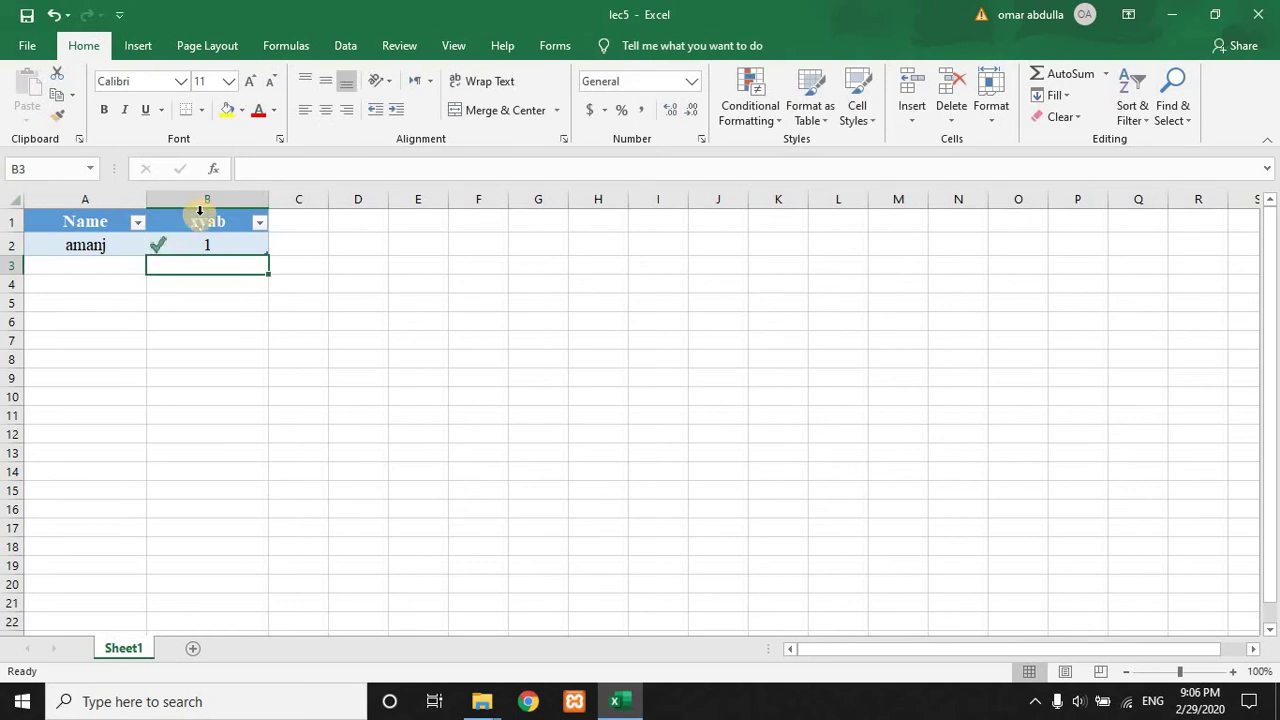
Edit column B's icon set rule to show icons only, without the cell values, and apply it.
click(194, 243)
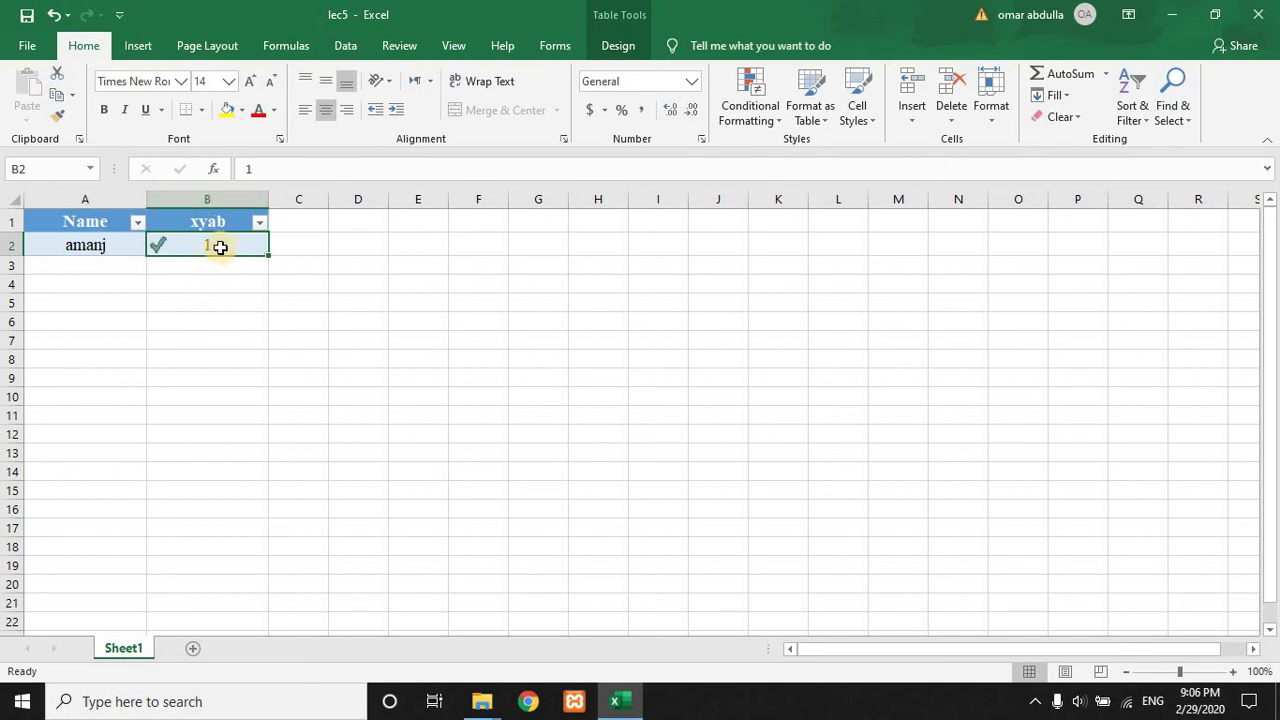
click(224, 193)
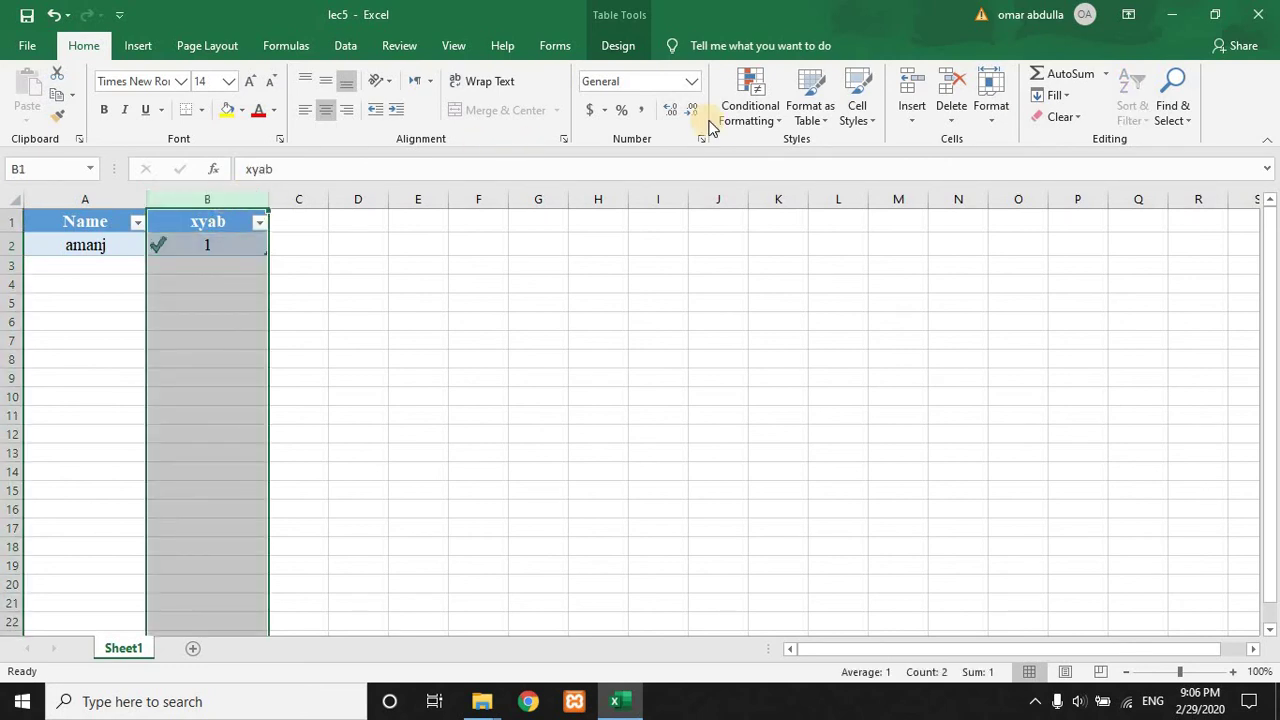
click(745, 108)
click(776, 395)
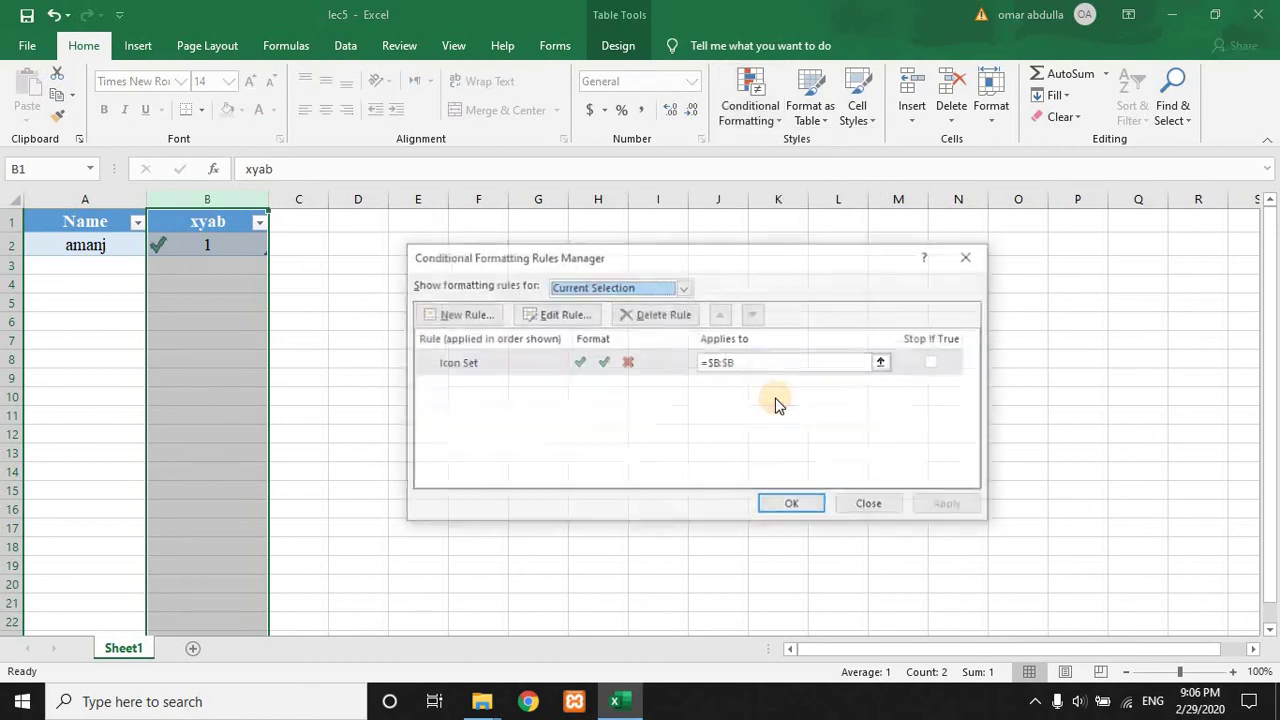
click(684, 367)
double_click(684, 367)
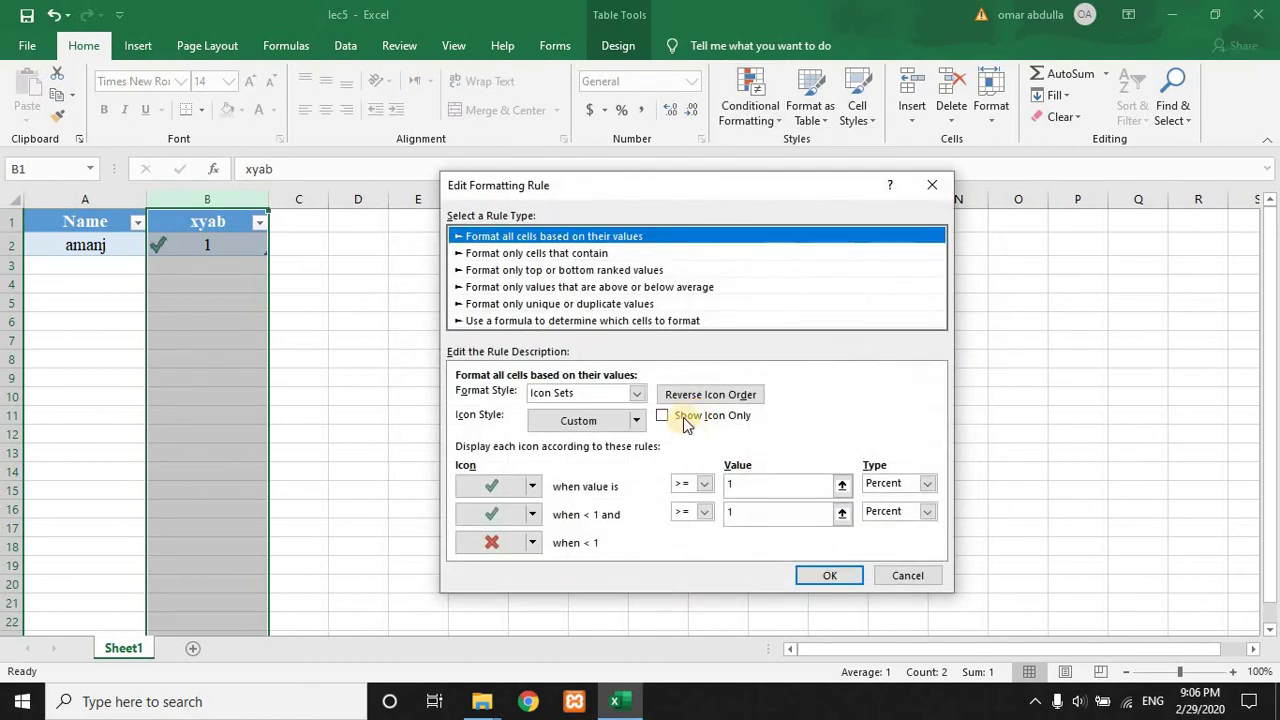
click(668, 415)
click(826, 574)
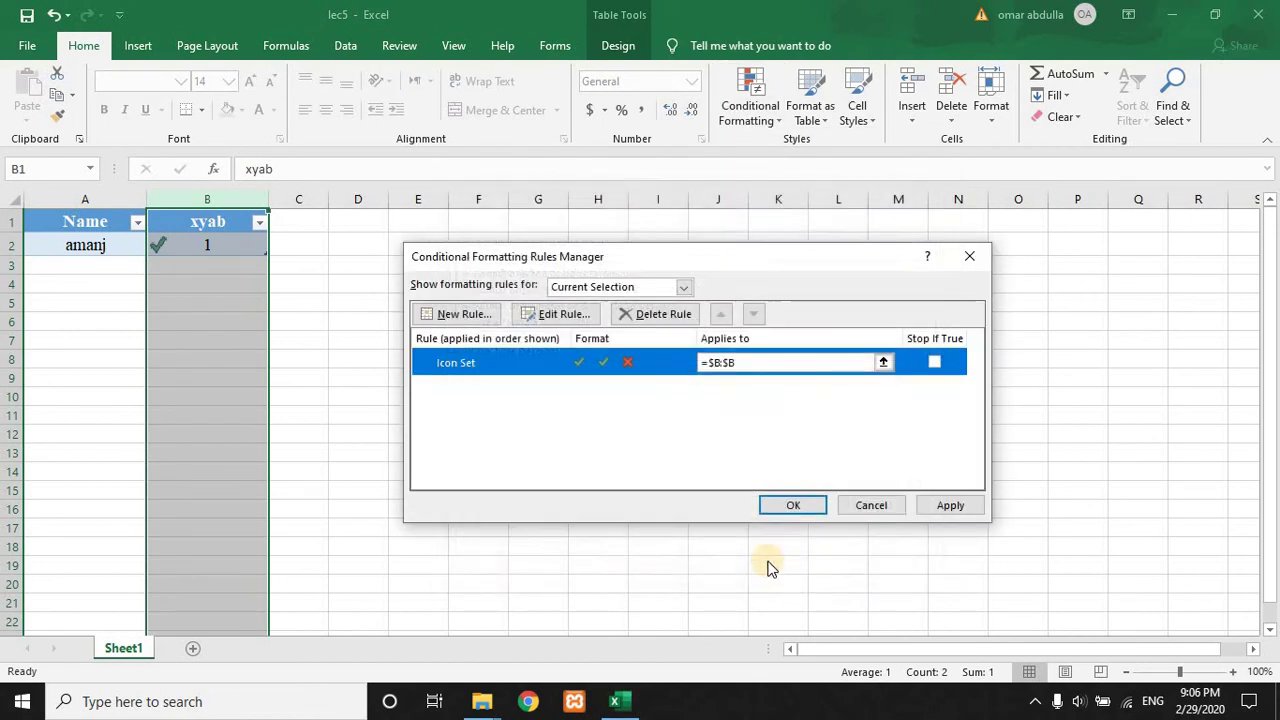
click(797, 507)
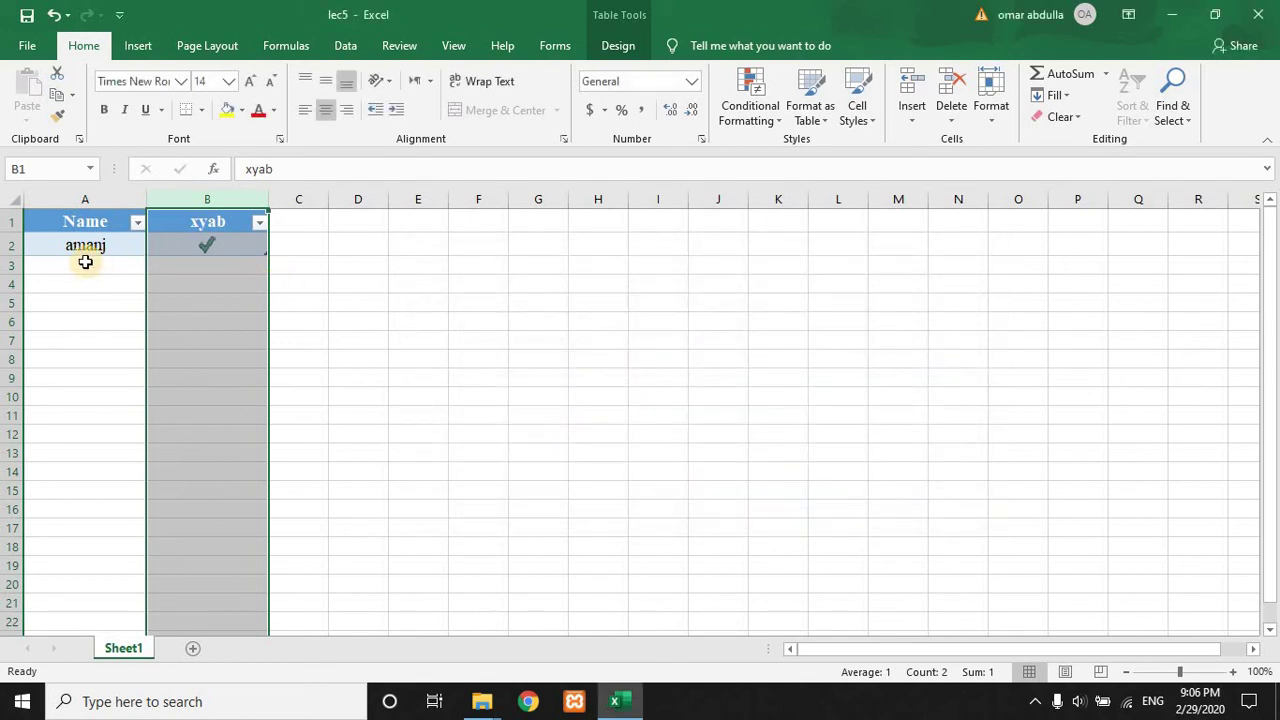
Add a second person's name in A3 with the xyab value 0 in B3.
click(85, 262)
text(kaywan)
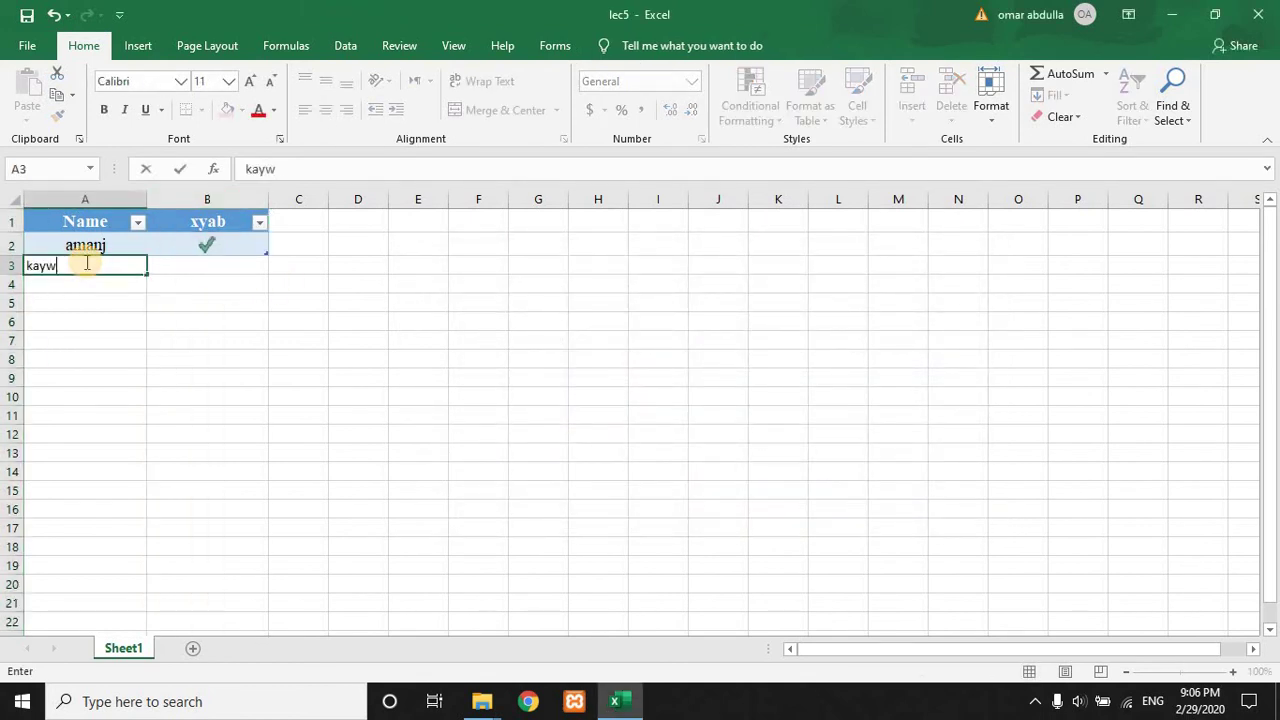
click(217, 267)
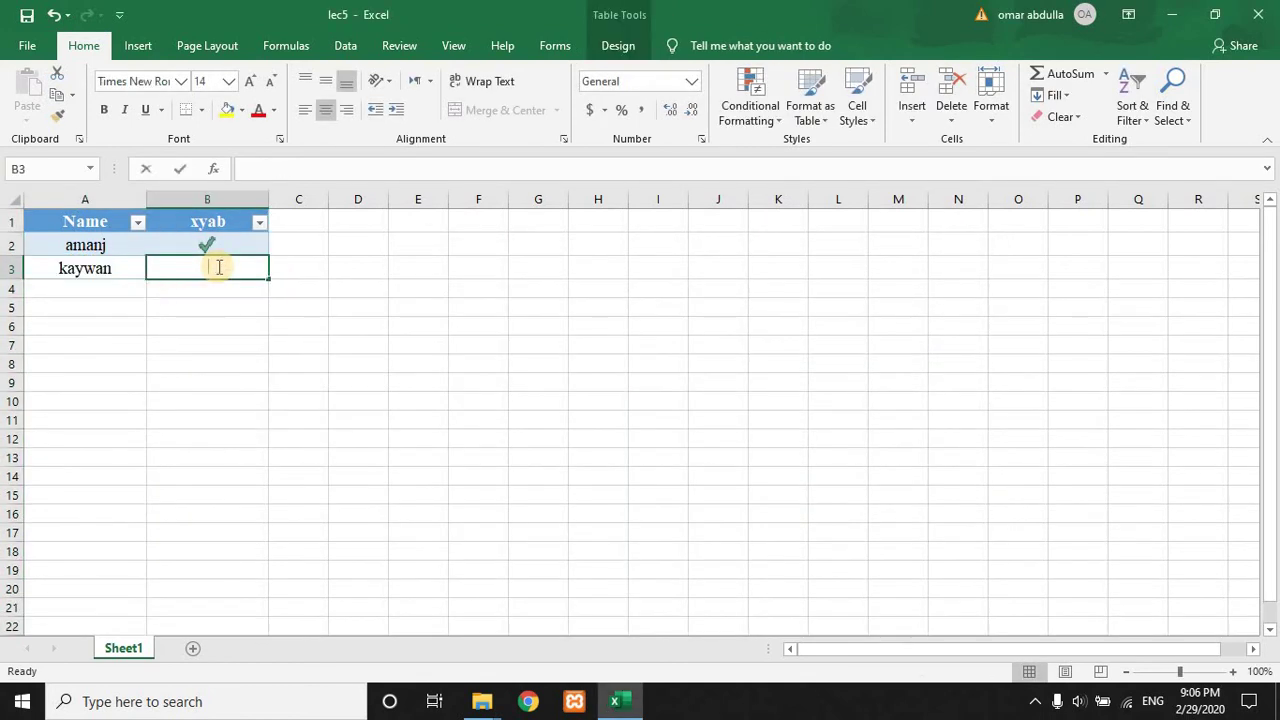
text(0)
key(Return)
Add a third person's name in A4 with the xyab value 1 in B4.
click(98, 287)
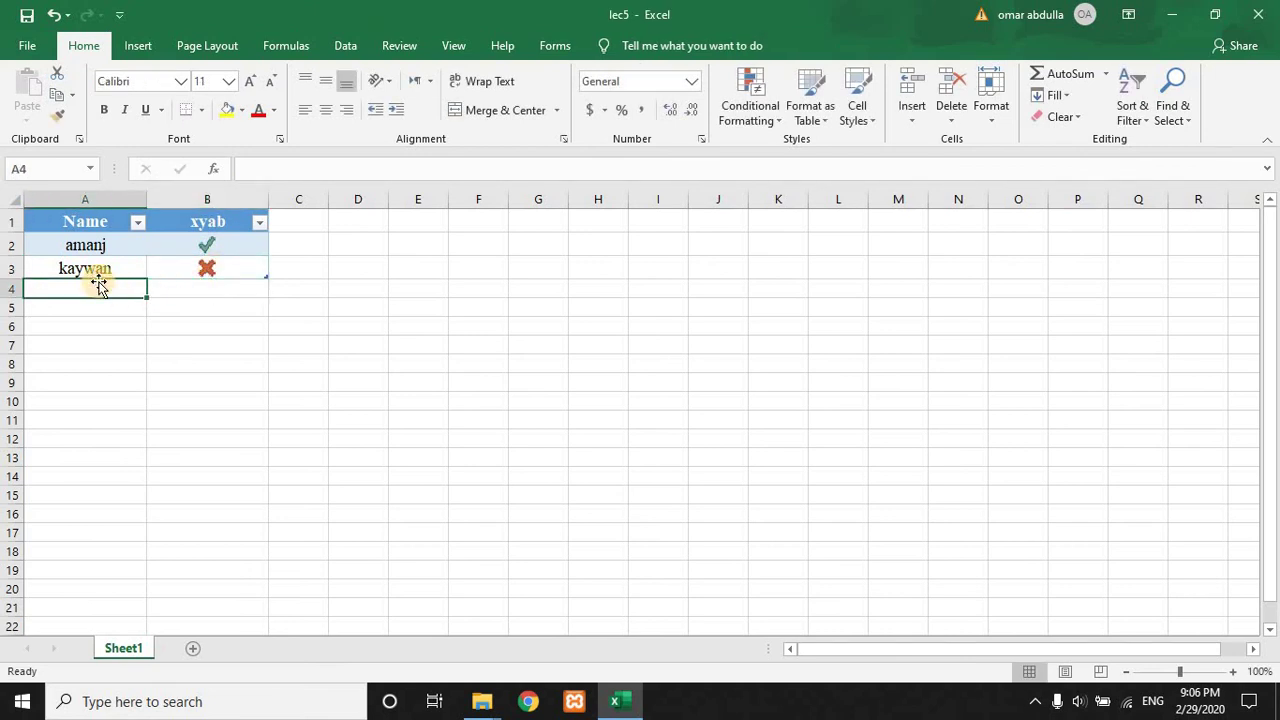
text(ali)
click(229, 287)
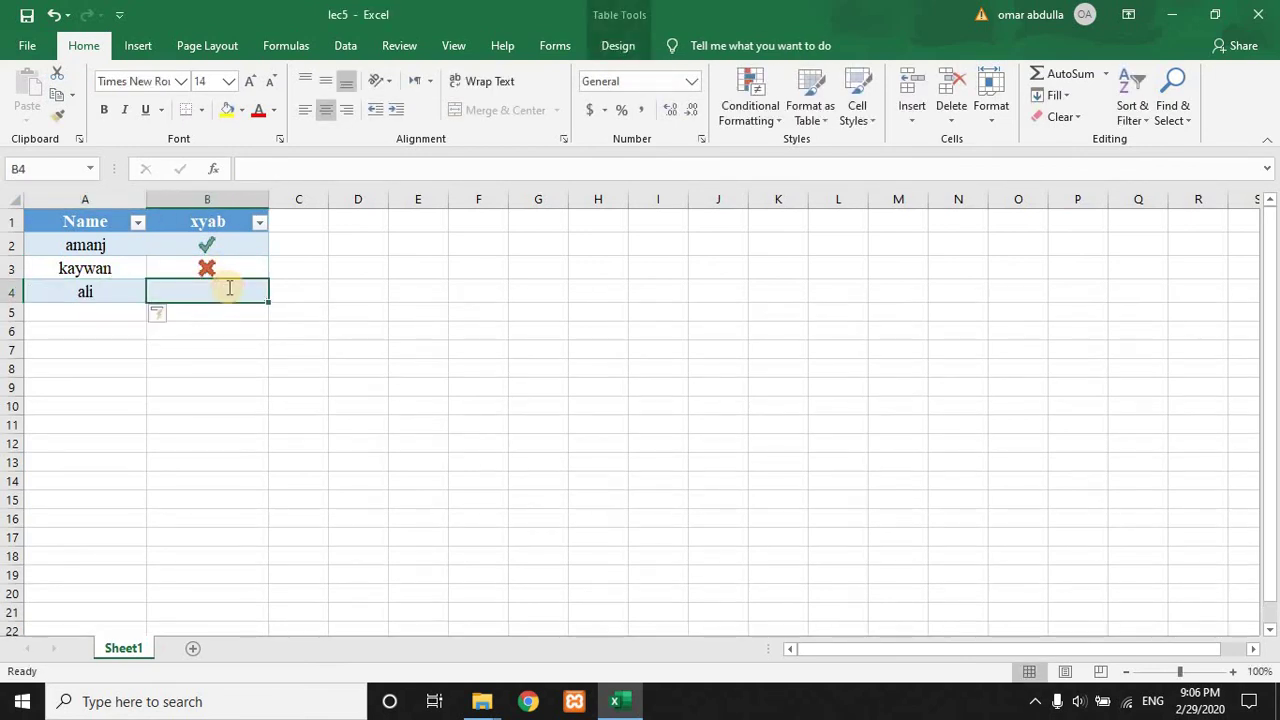
text(1)
key(Return)
click(118, 312)
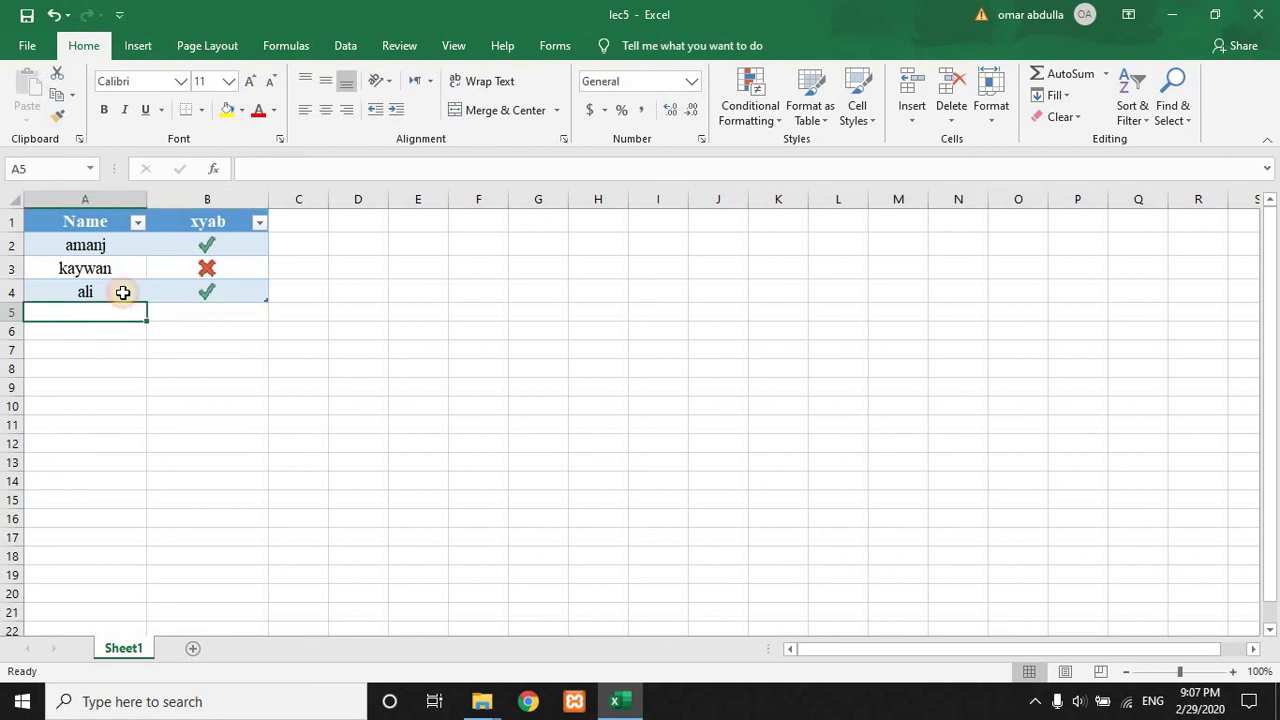
click(185, 252)
click(213, 168)
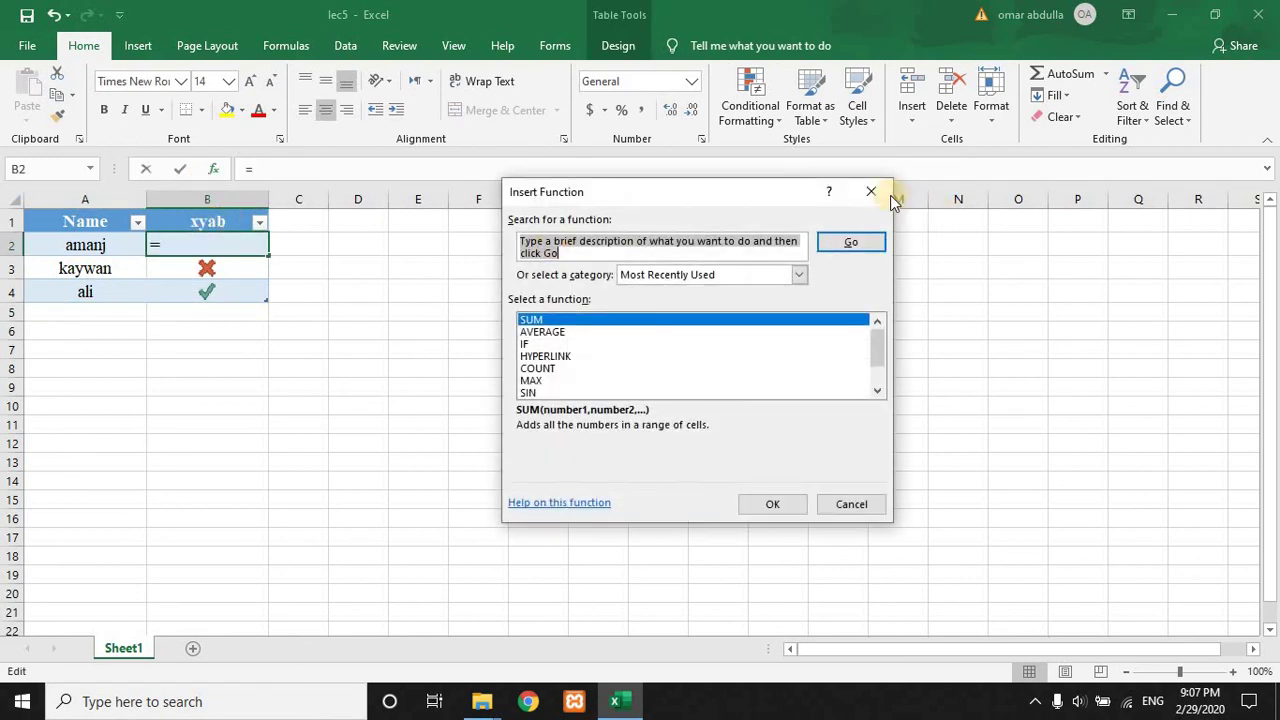
click(888, 194)
click(234, 289)
click(217, 316)
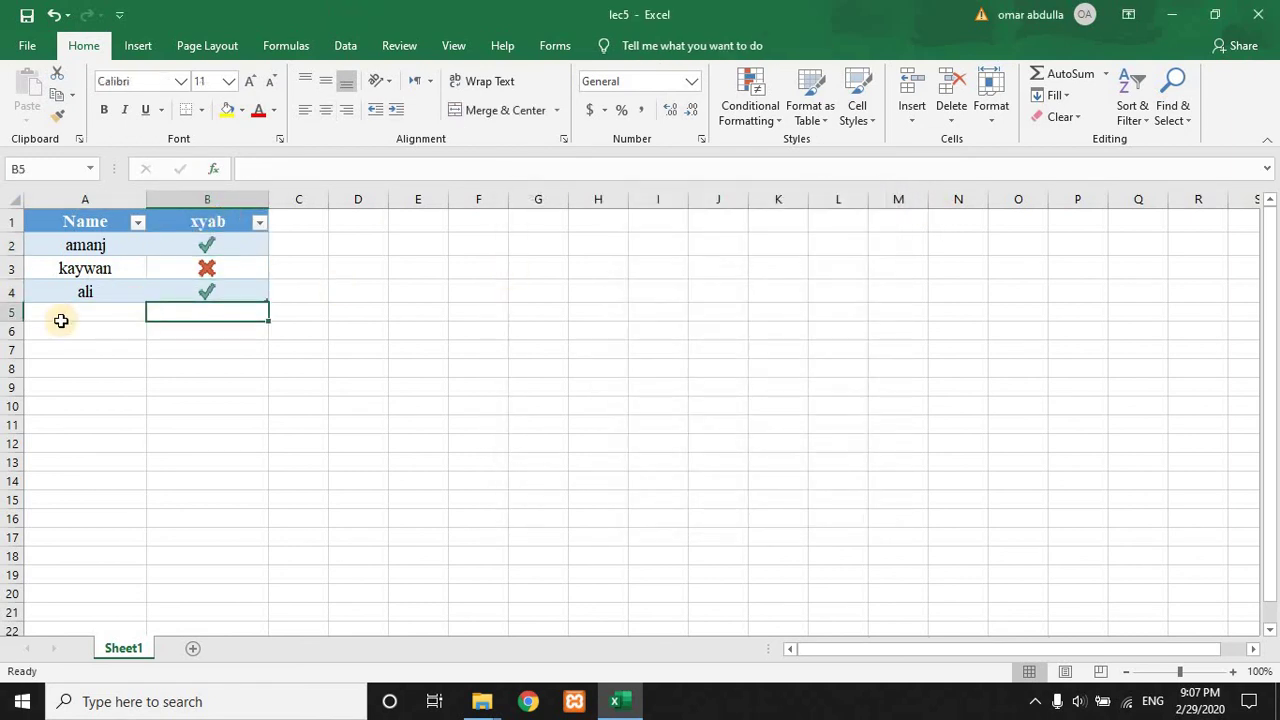
click(61, 320)
click(217, 310)
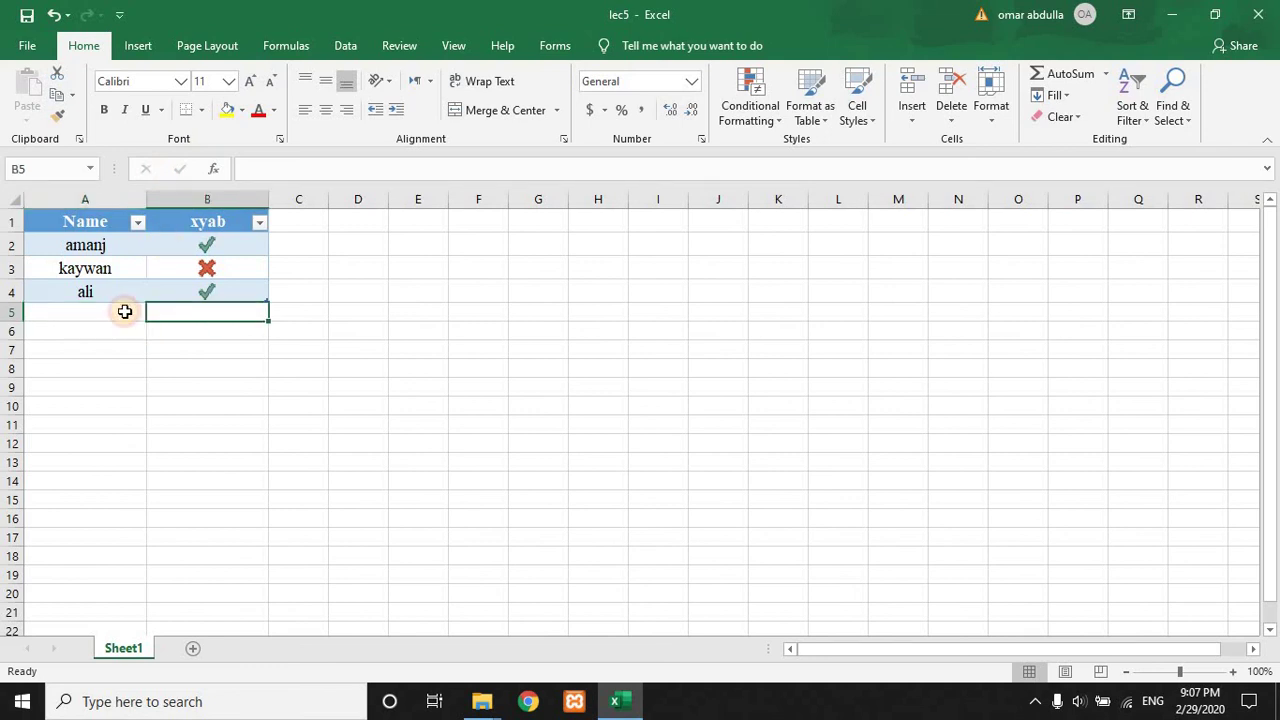
Try to open the data entry form for the Name and xyab header cells.
drag(51, 222, 190, 220)
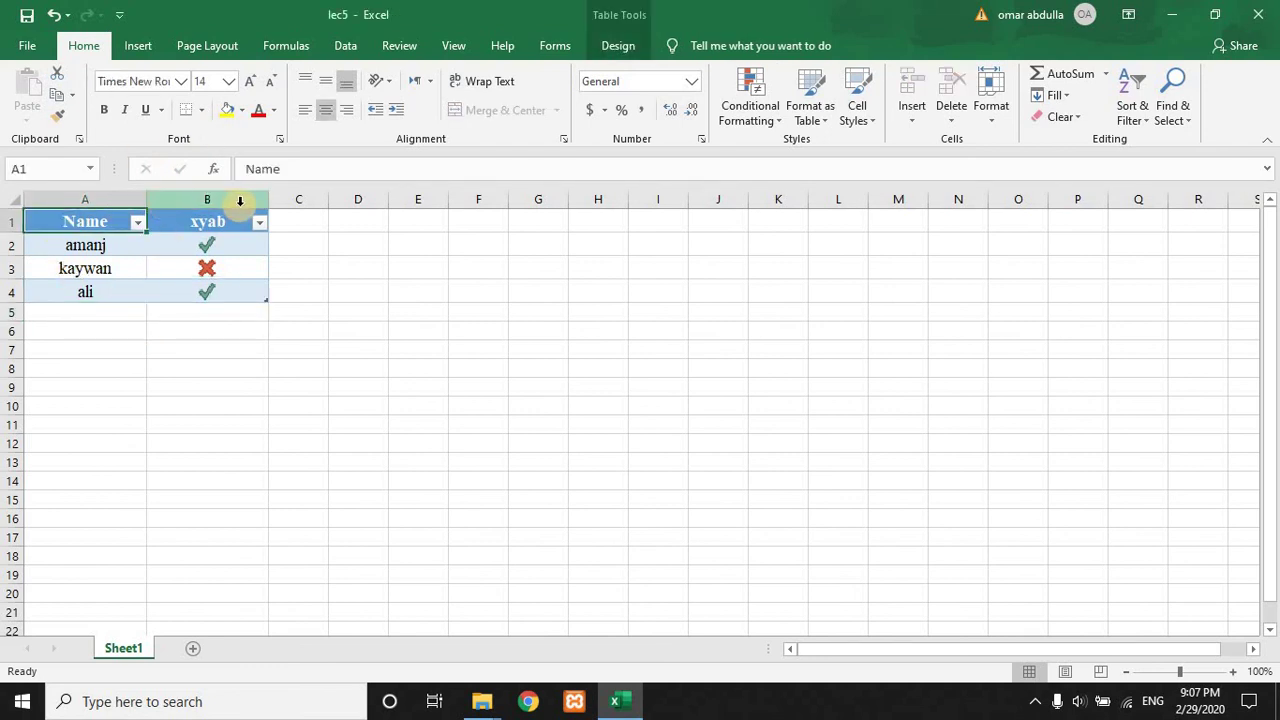
key(Tab)
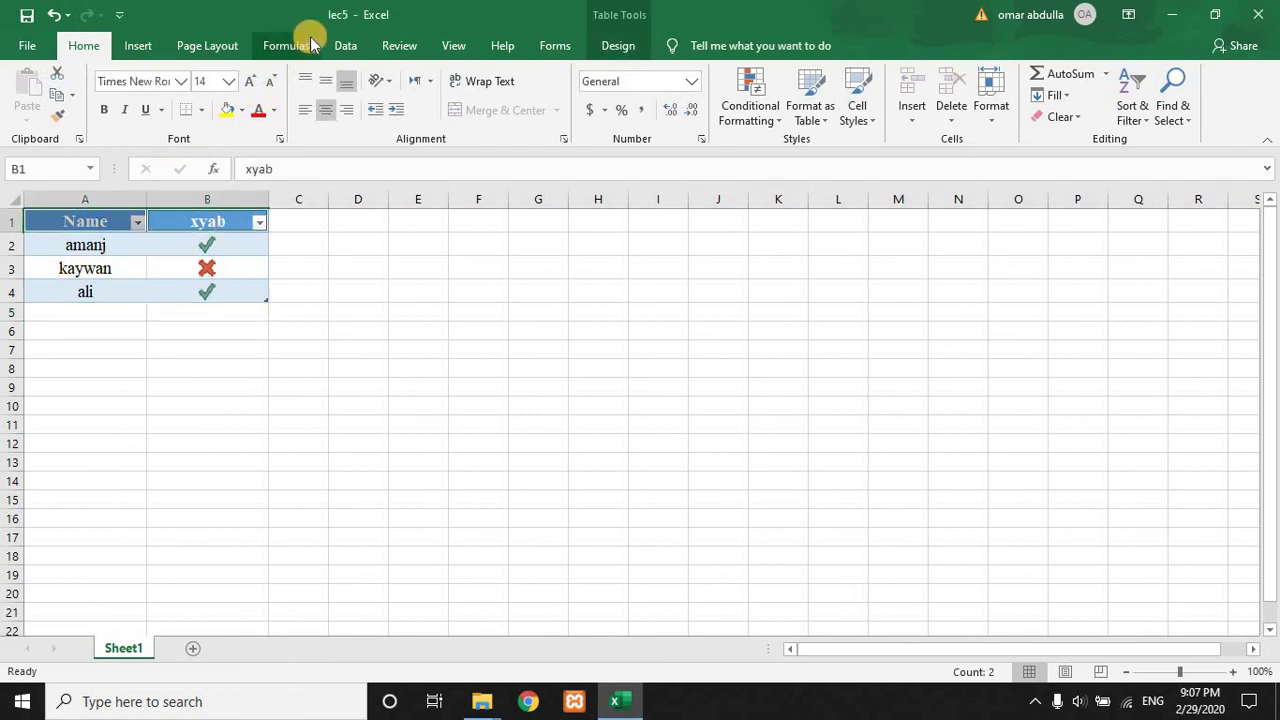
click(612, 42)
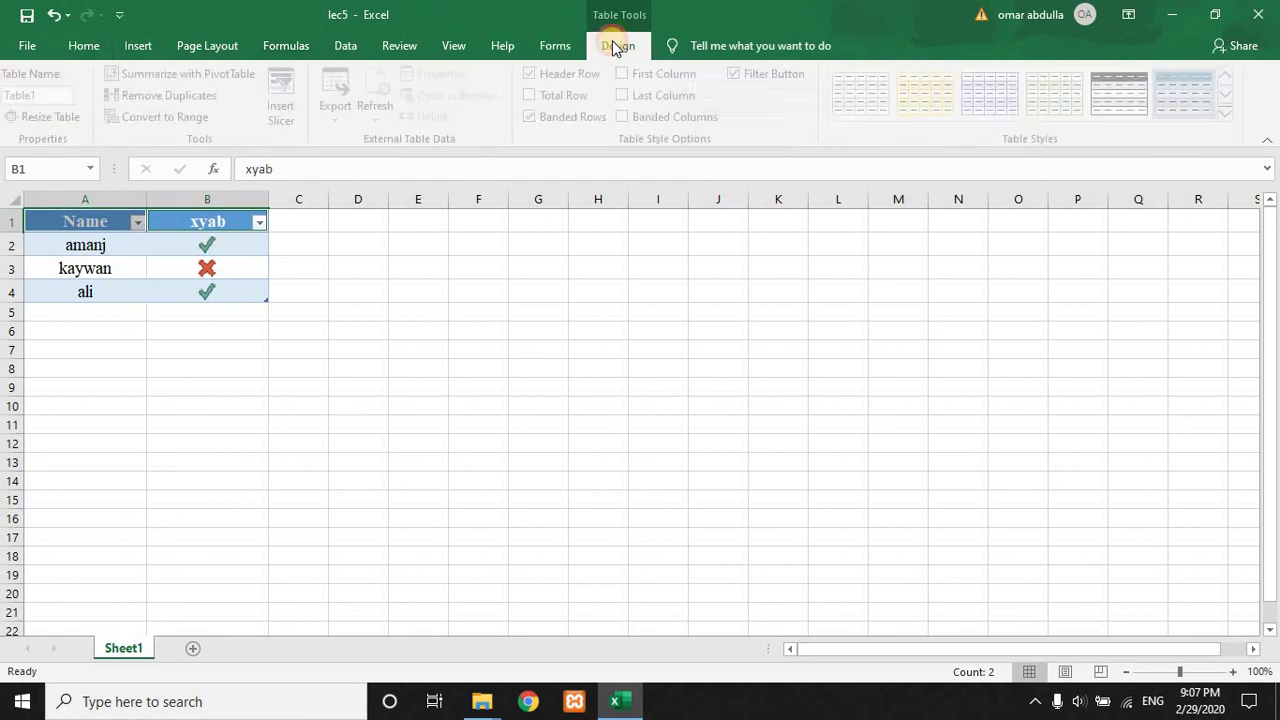
click(556, 46)
click(30, 90)
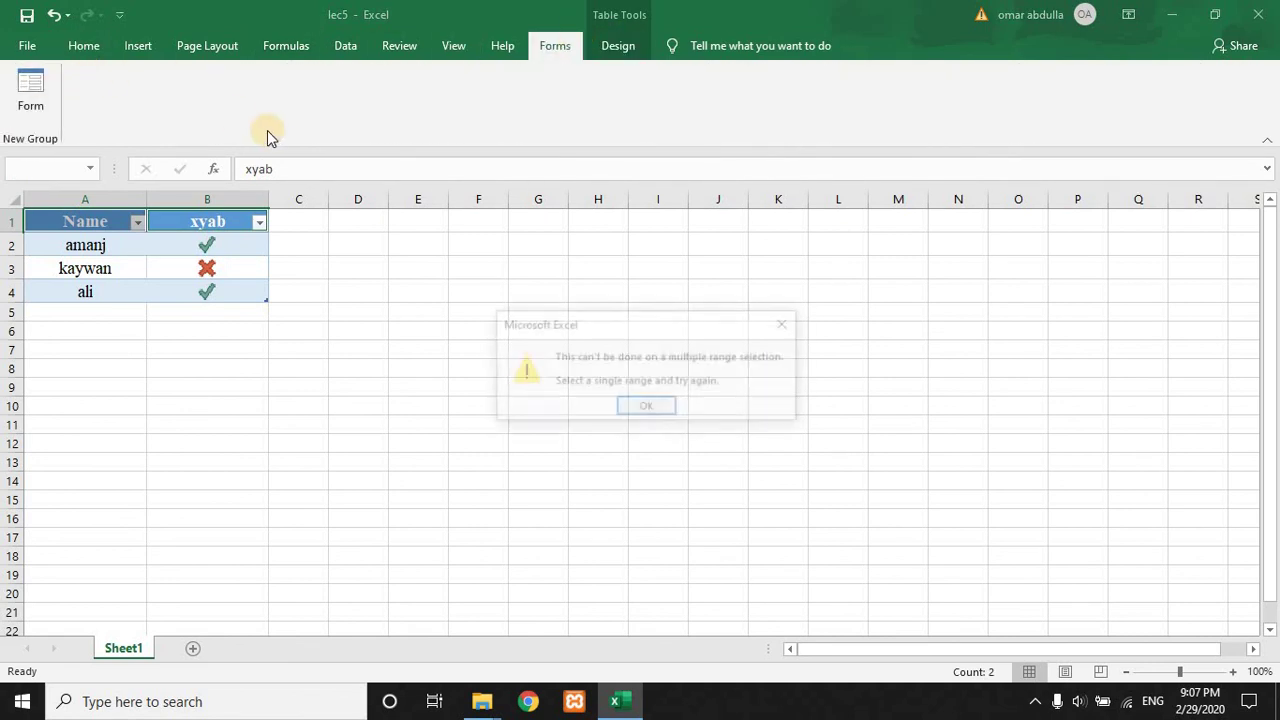
click(648, 409)
click(254, 238)
Add a record in row 5 through the data form for headers A1:B1, with a person's name and a check mark xyab value.
click(120, 222)
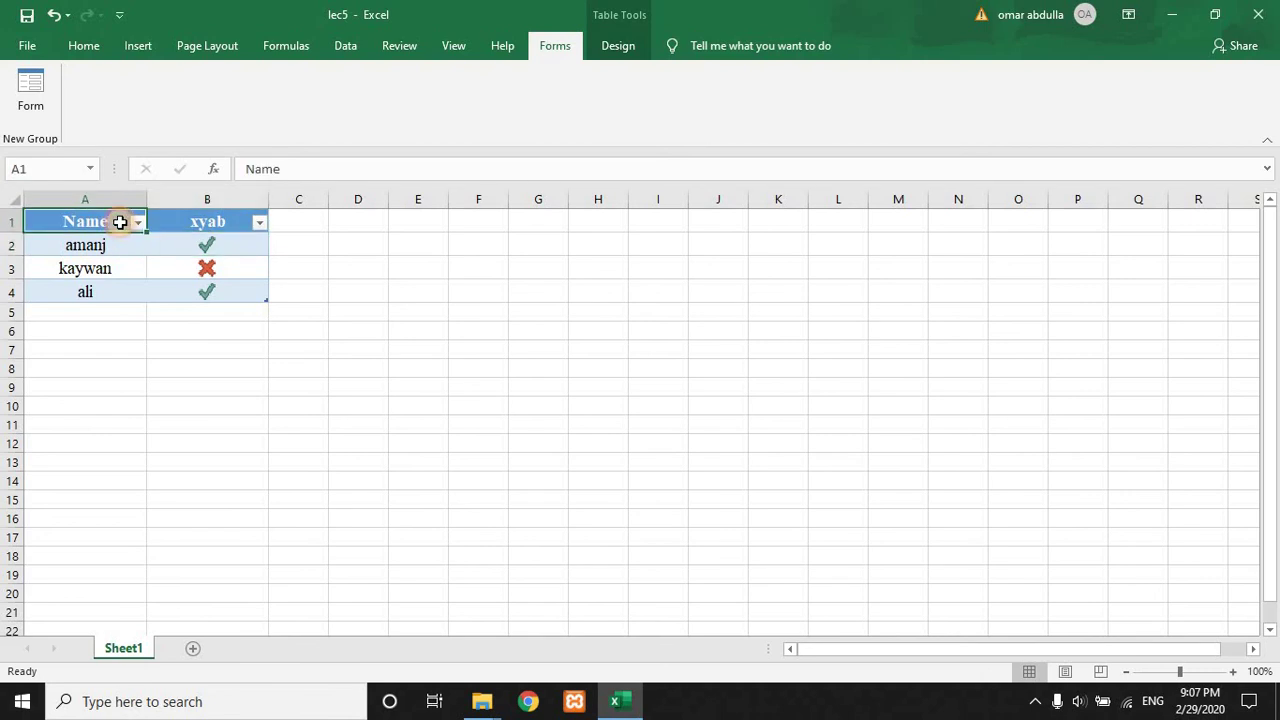
shift+click(206, 221)
click(30, 90)
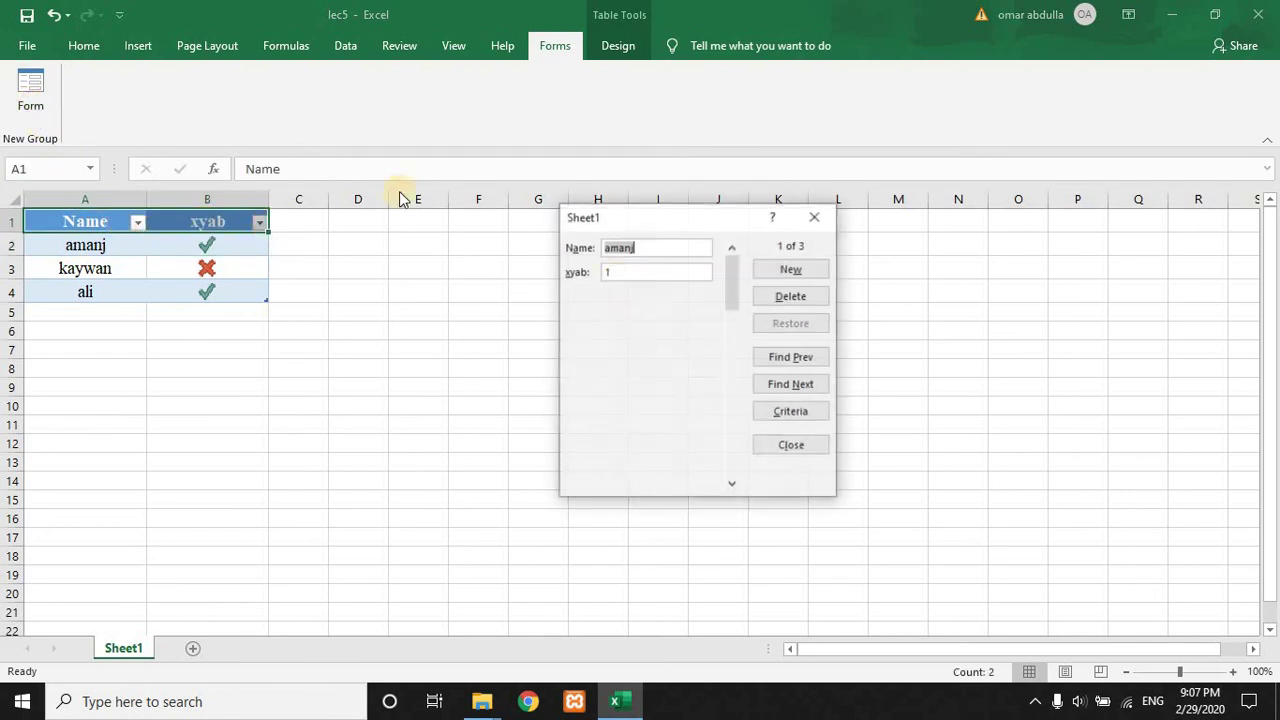
click(785, 270)
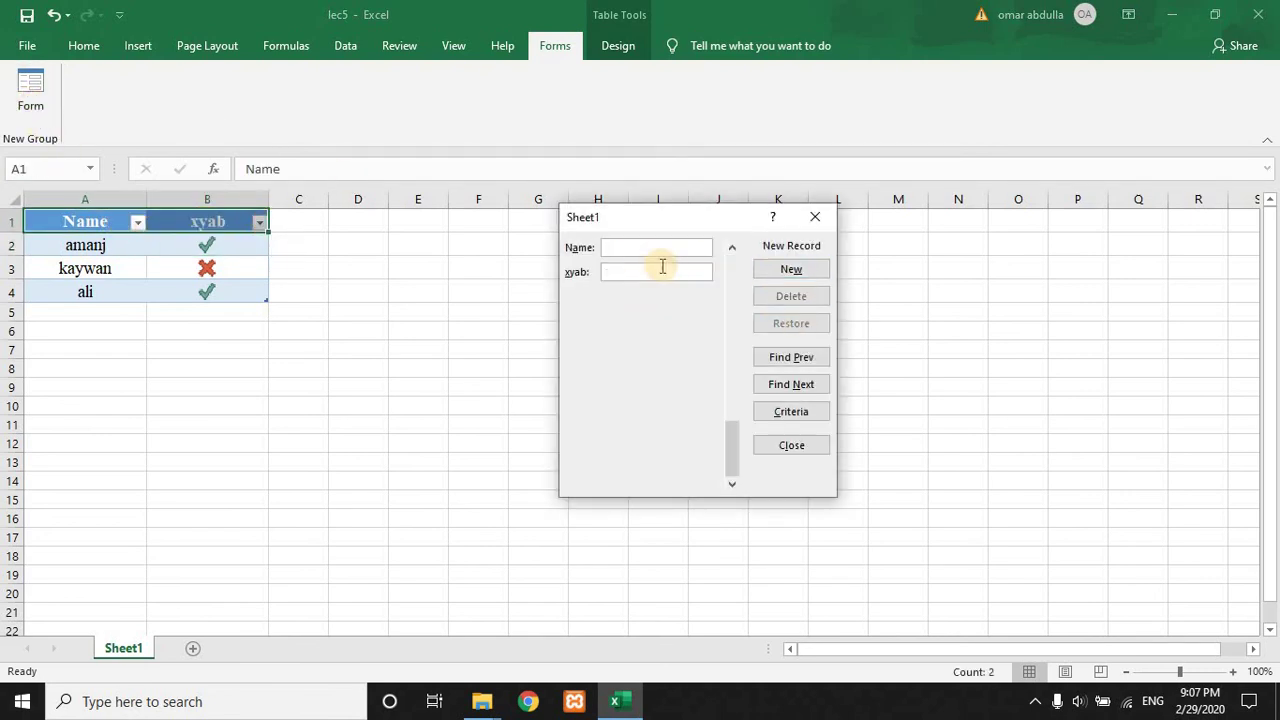
text(ali)
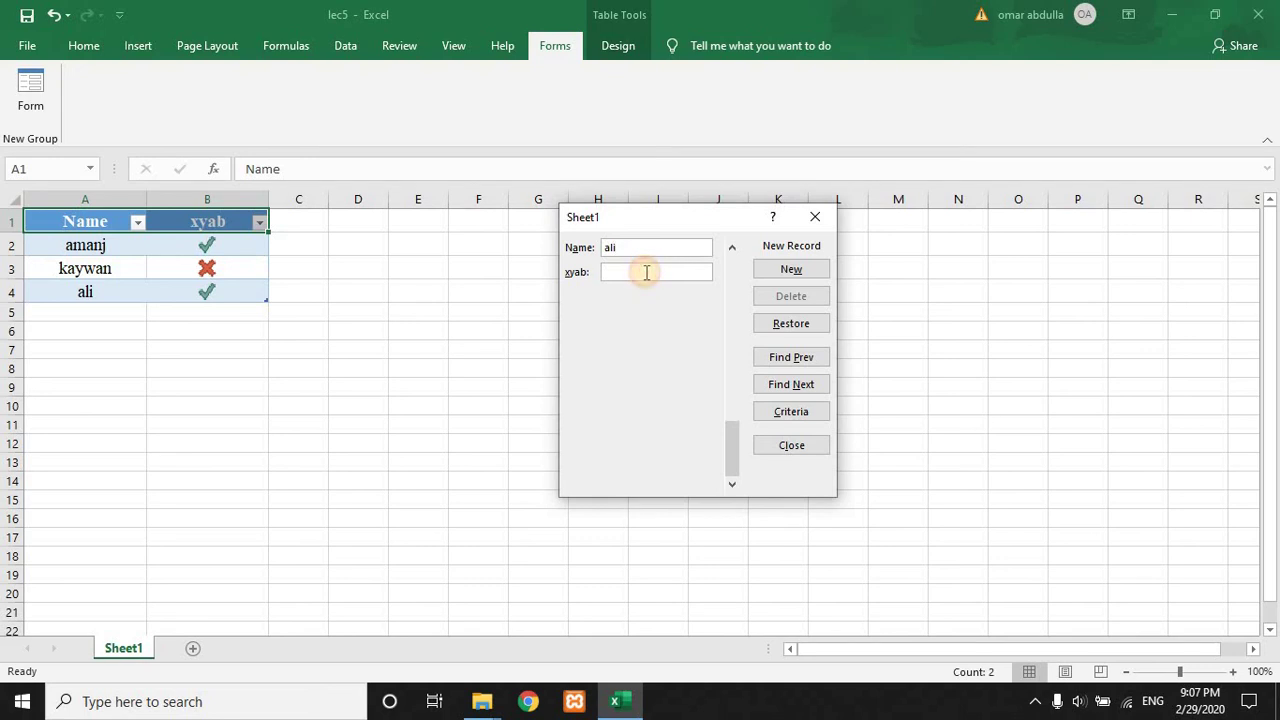
key(Return)
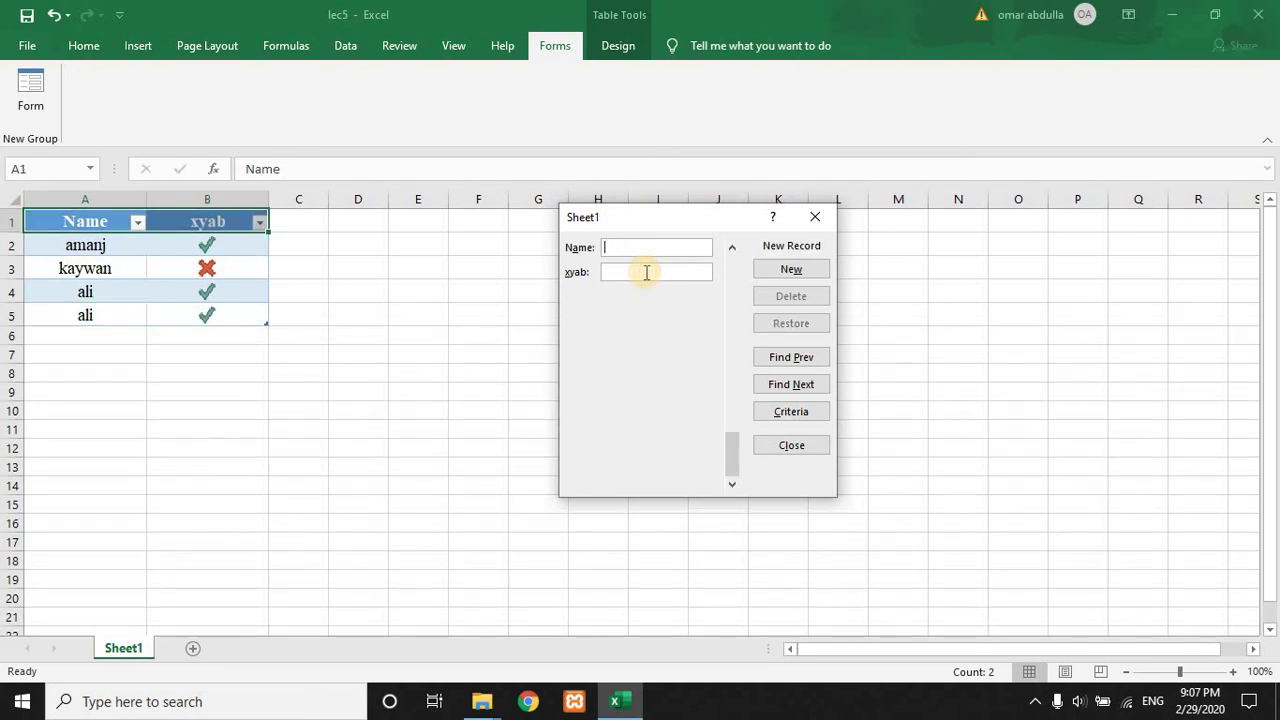
click(821, 218)
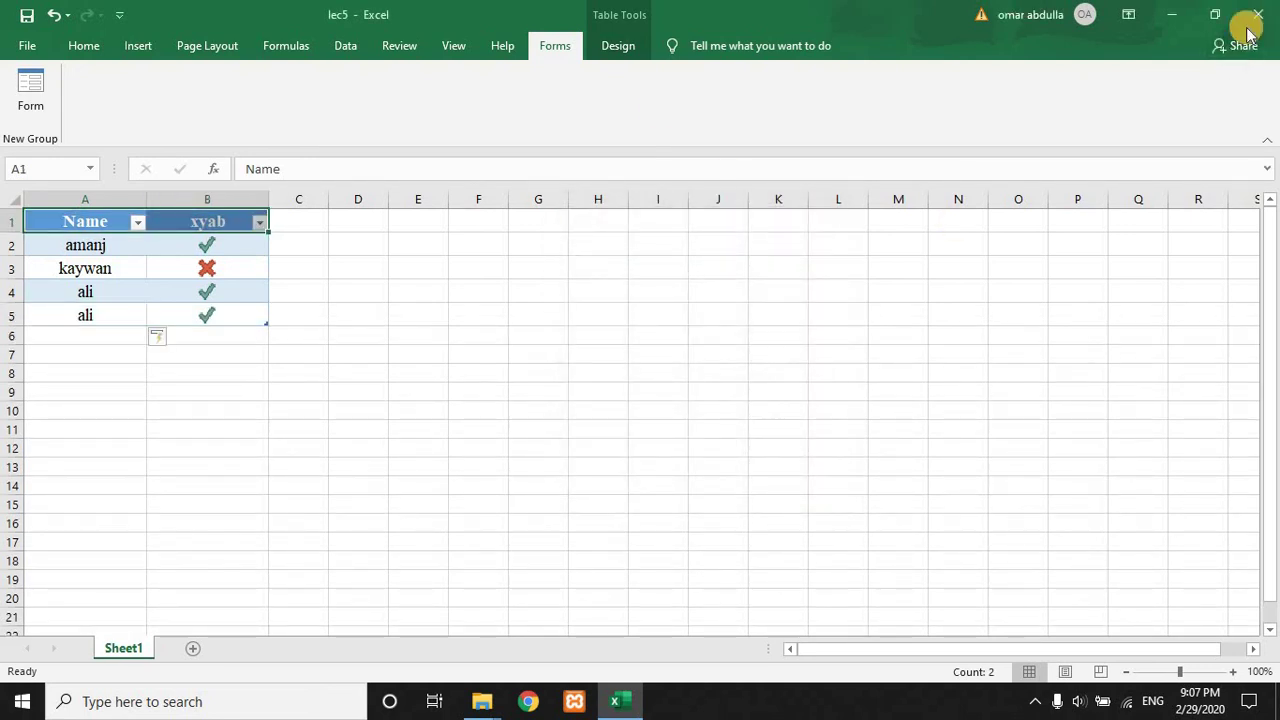